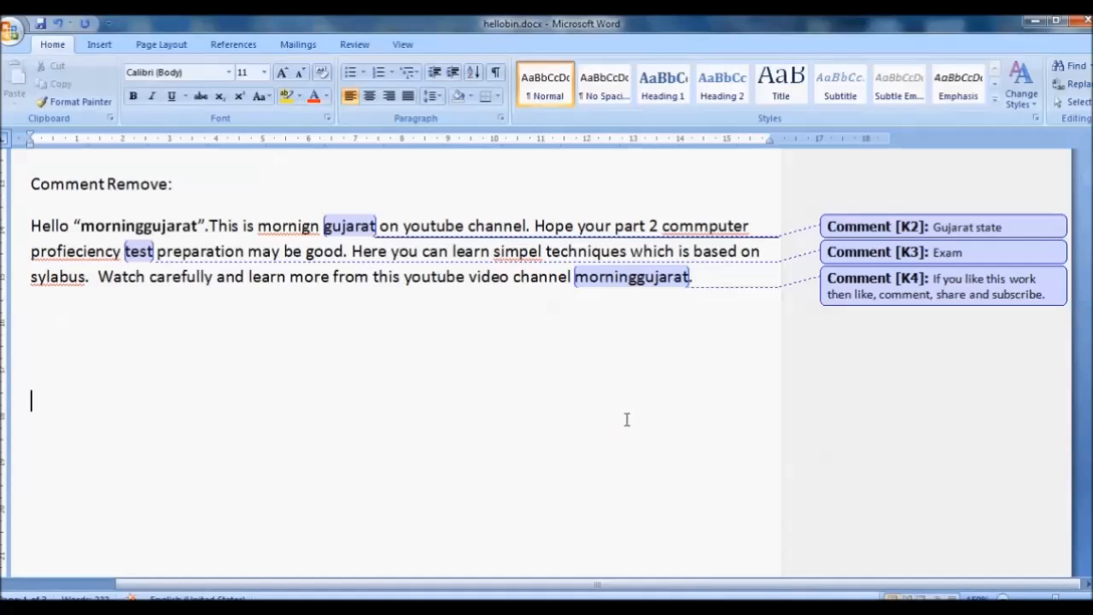
- Delete the "Gujarat state" comment attached to the word "gujarat" in the Comment Remove paragraph
left_click(176, 185)
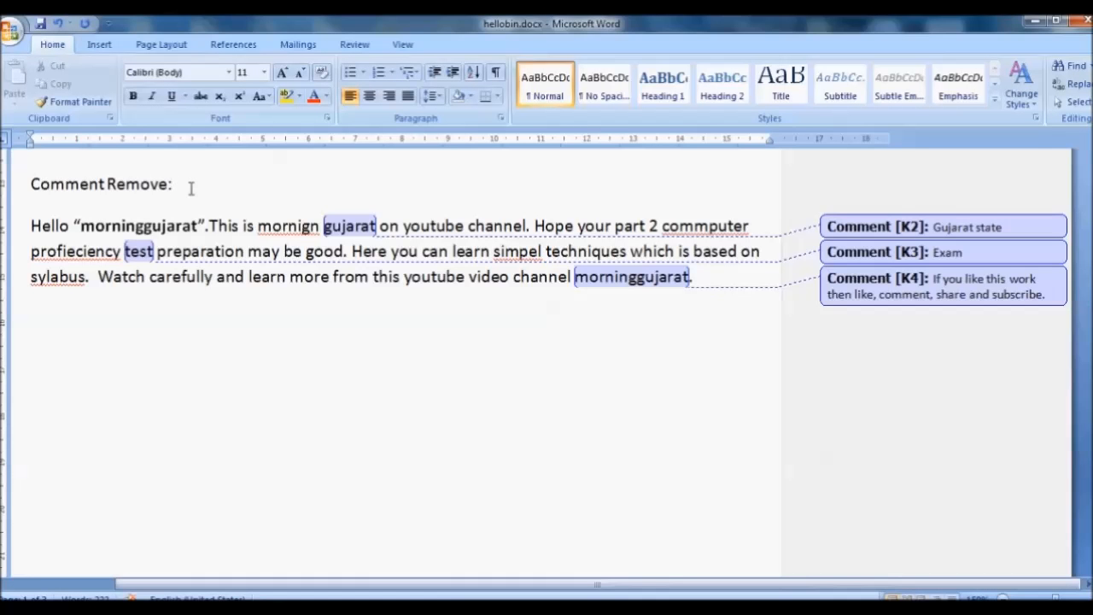
left_click(970, 227)
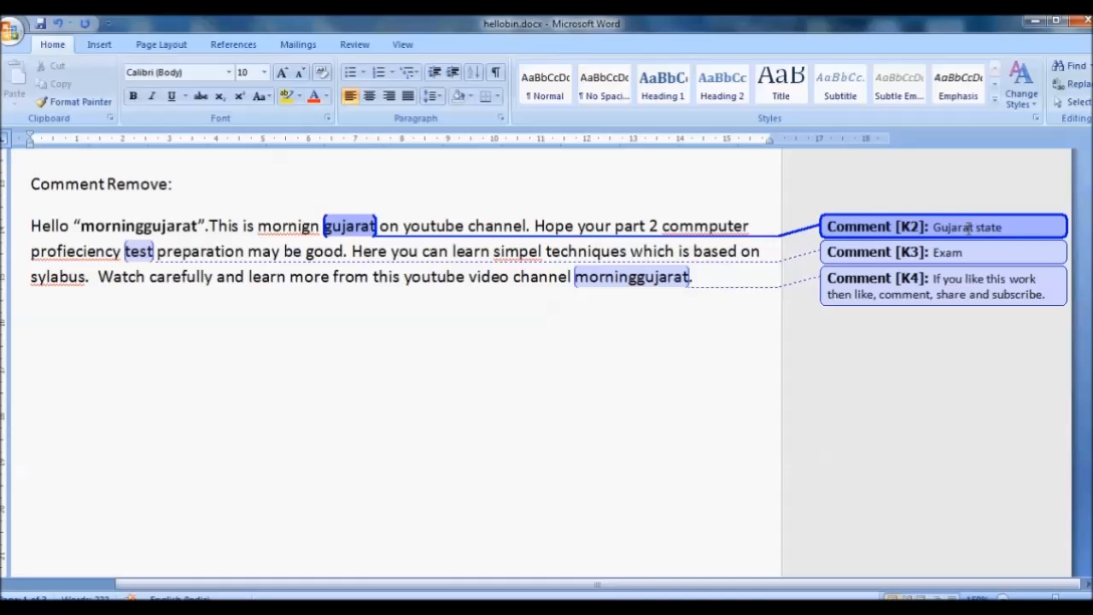
left_click(968, 253)
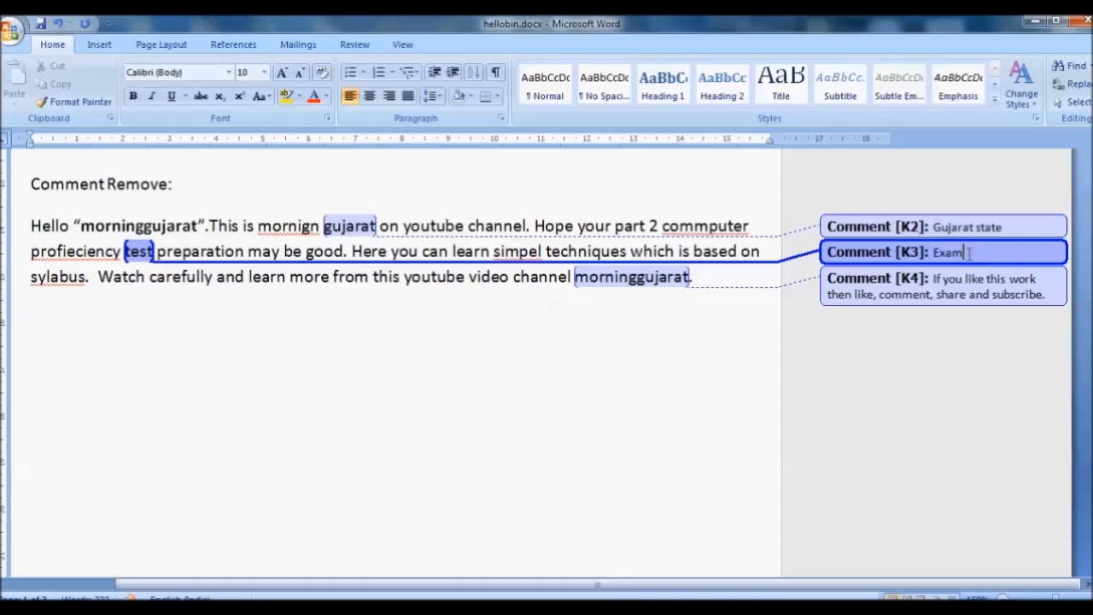
left_click(949, 294)
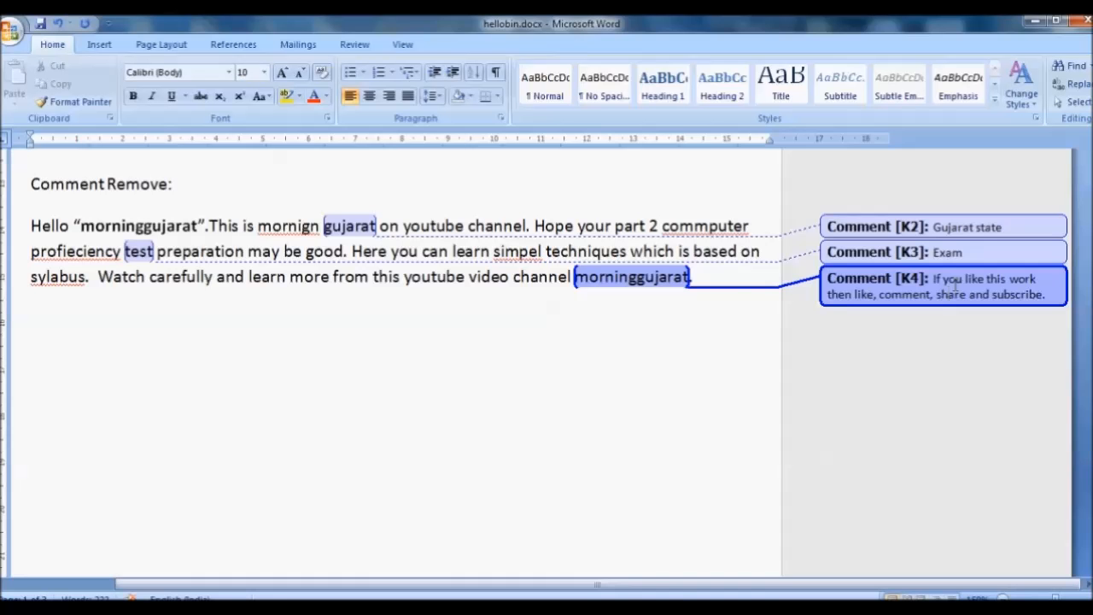
left_click(1004, 227)
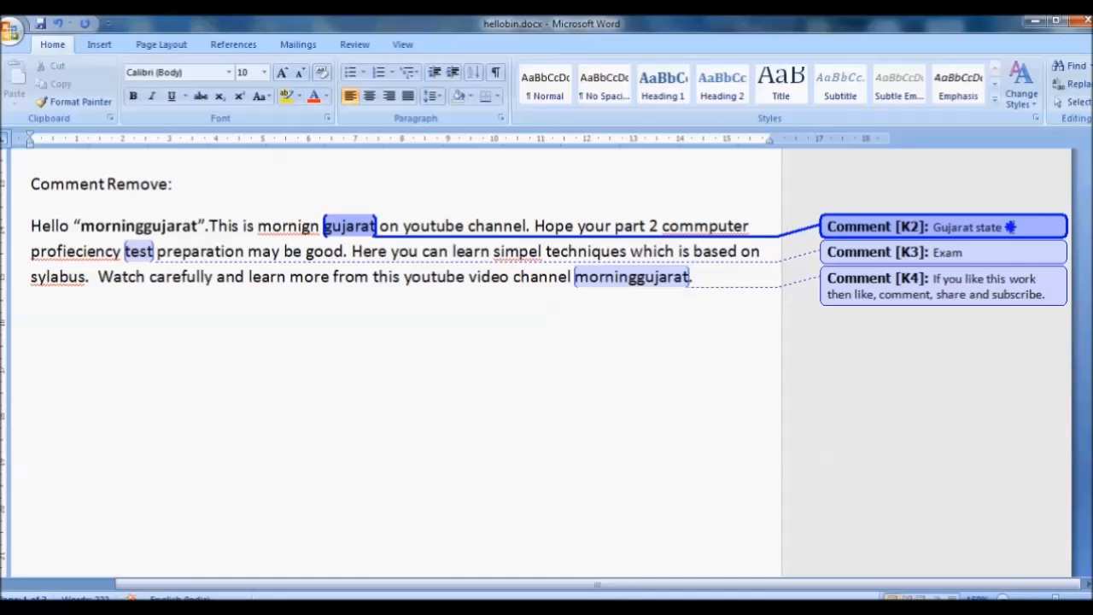
right_click(1012, 228)
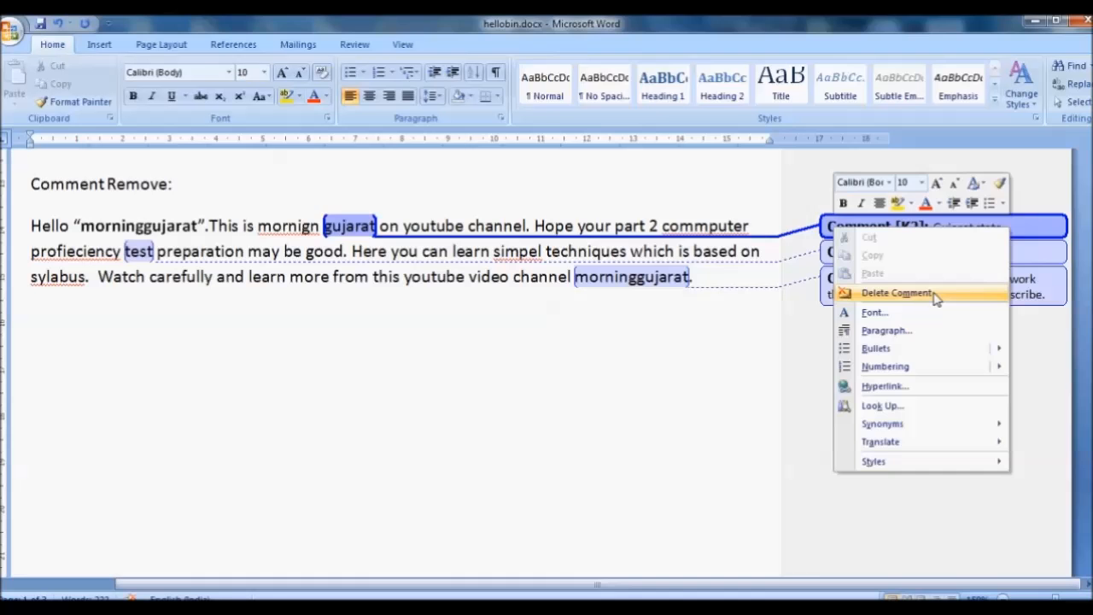
left_click(897, 293)
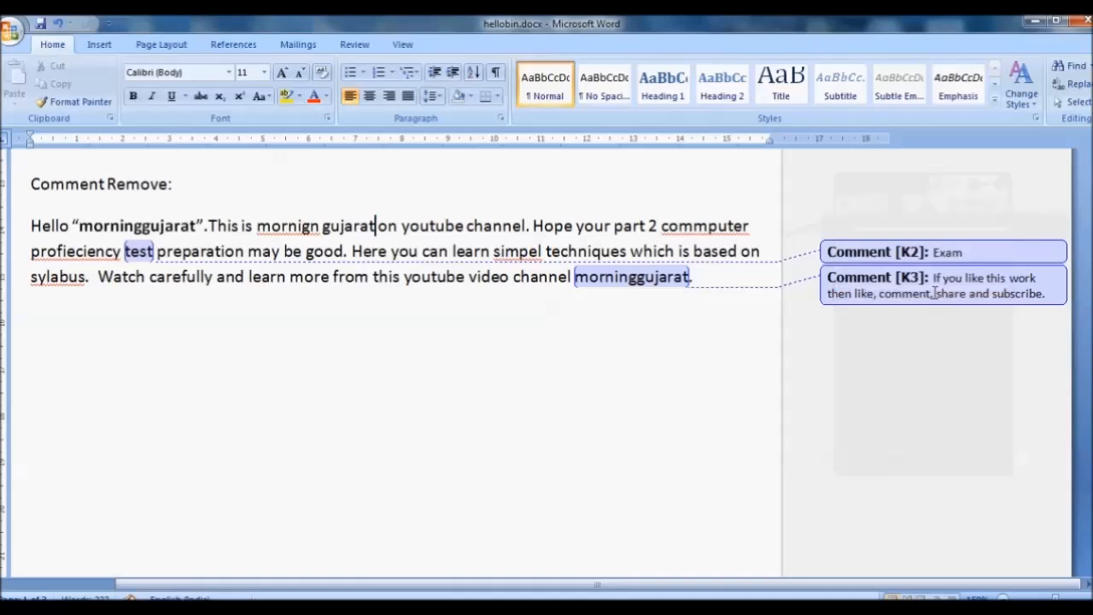
- Delete the two remaining comments, on the words "test" and "morninggujarat", in the Comment Remove paragraph
left_click(979, 251)
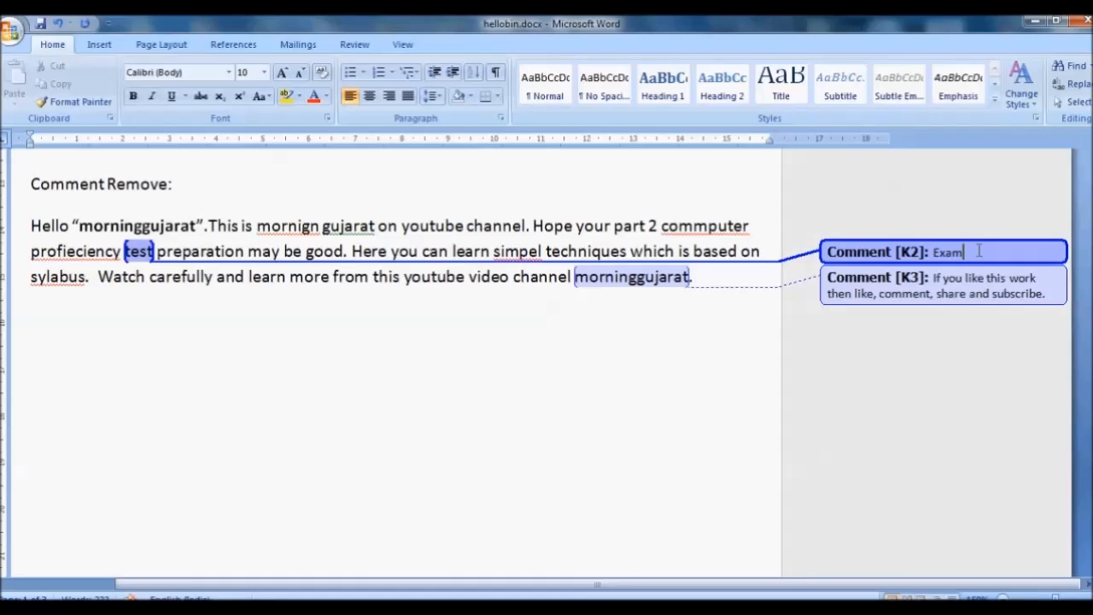
right_click(979, 253)
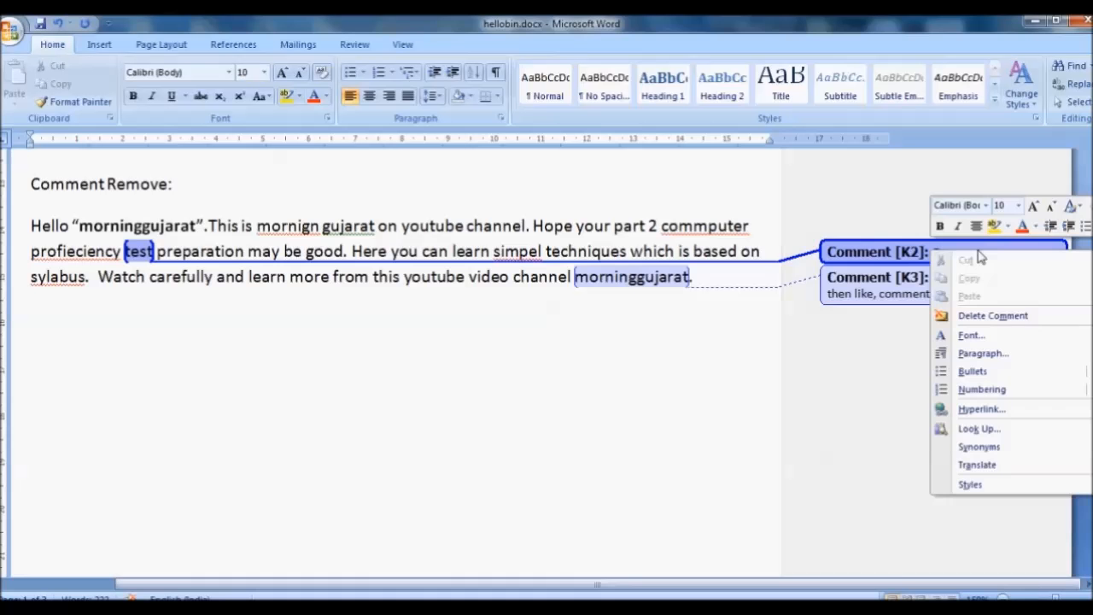
left_click(1003, 315)
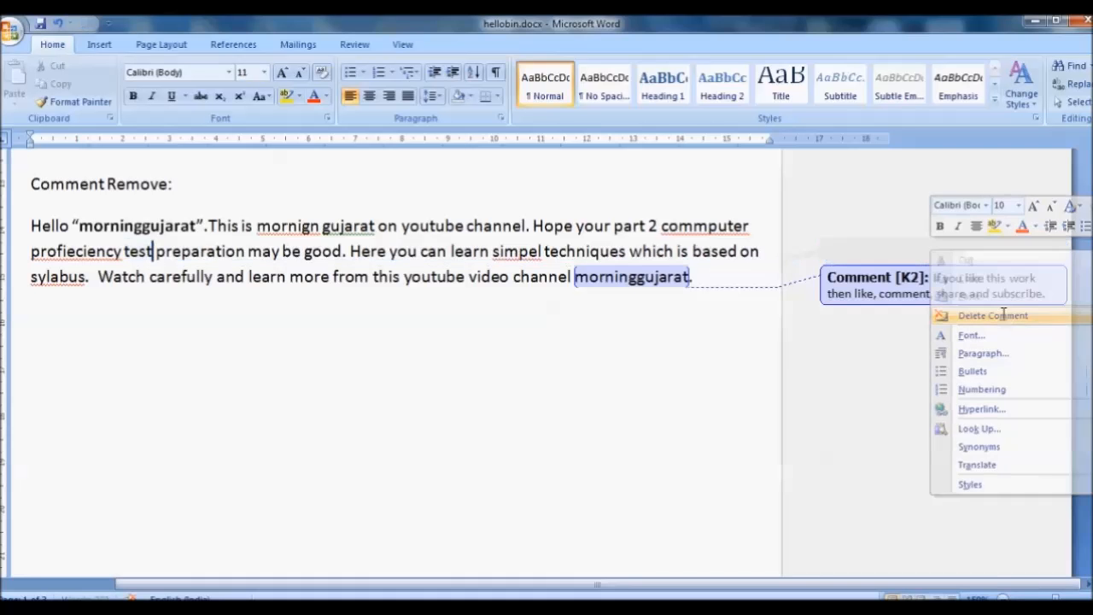
right_click(958, 286)
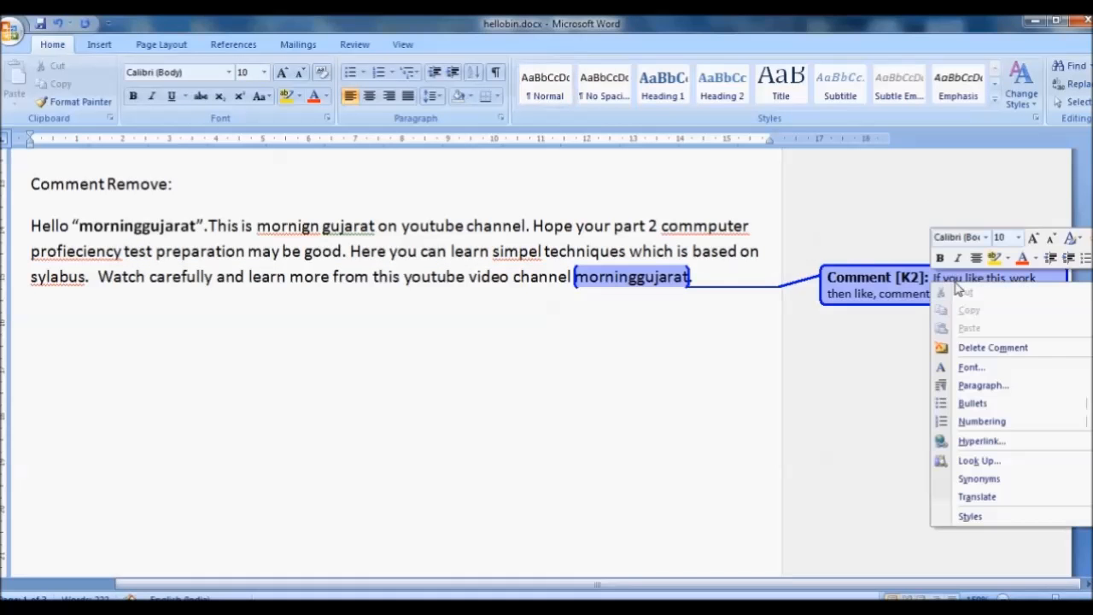
left_click(996, 347)
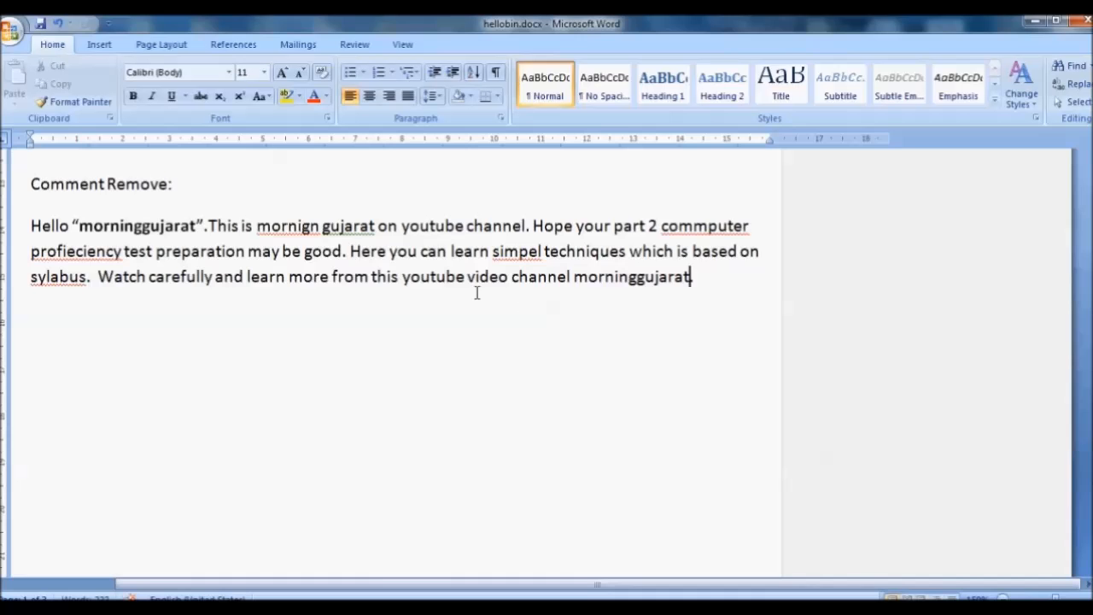
- In the Spelling check paragraph, correct "mornign" to "morning" and "commputer" to "computer" using the suggested spellings
scroll(476, 293, "down", 10)
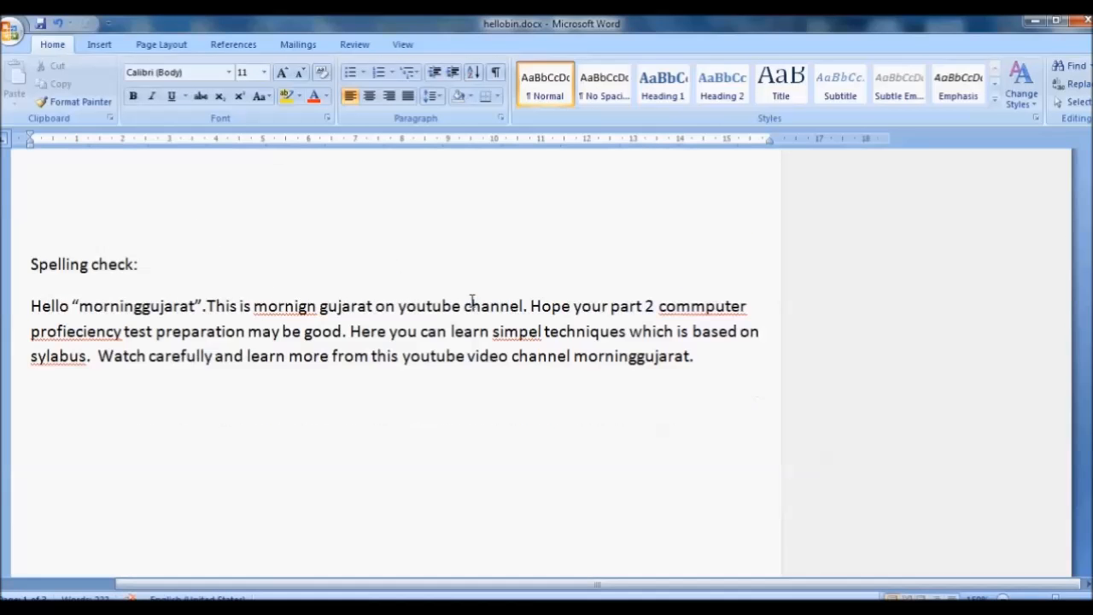
scroll(309, 299, "down", 1)
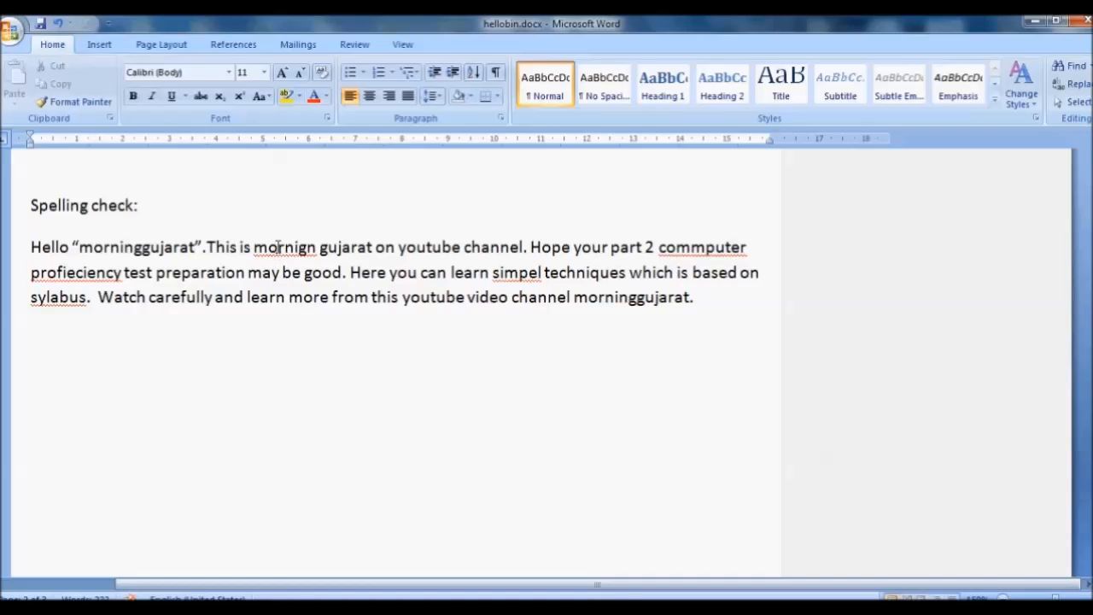
right_click(277, 246)
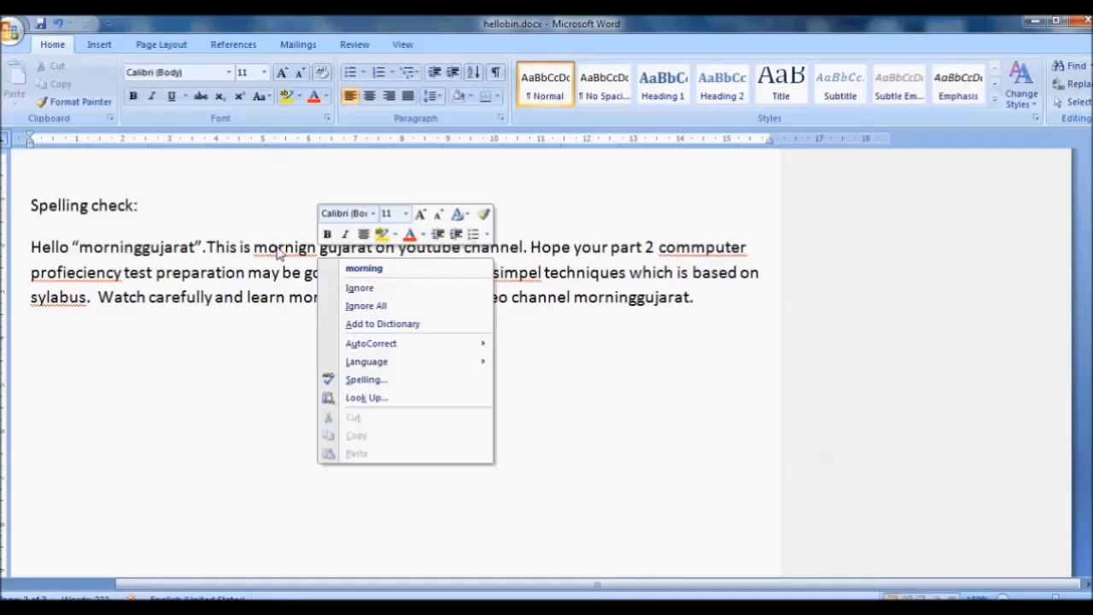
left_click(368, 269)
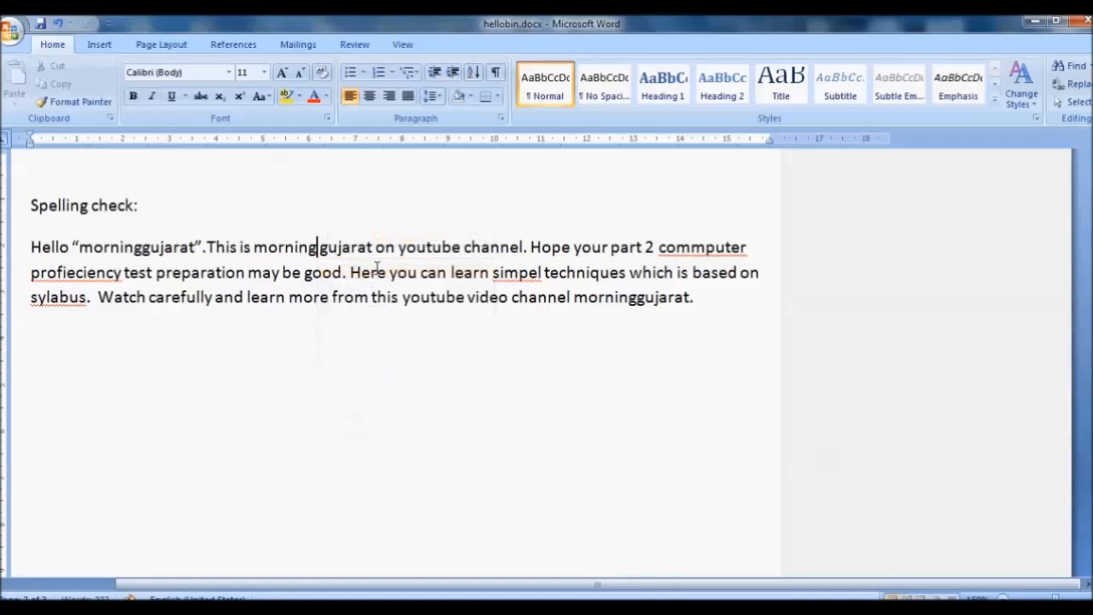
right_click(689, 251)
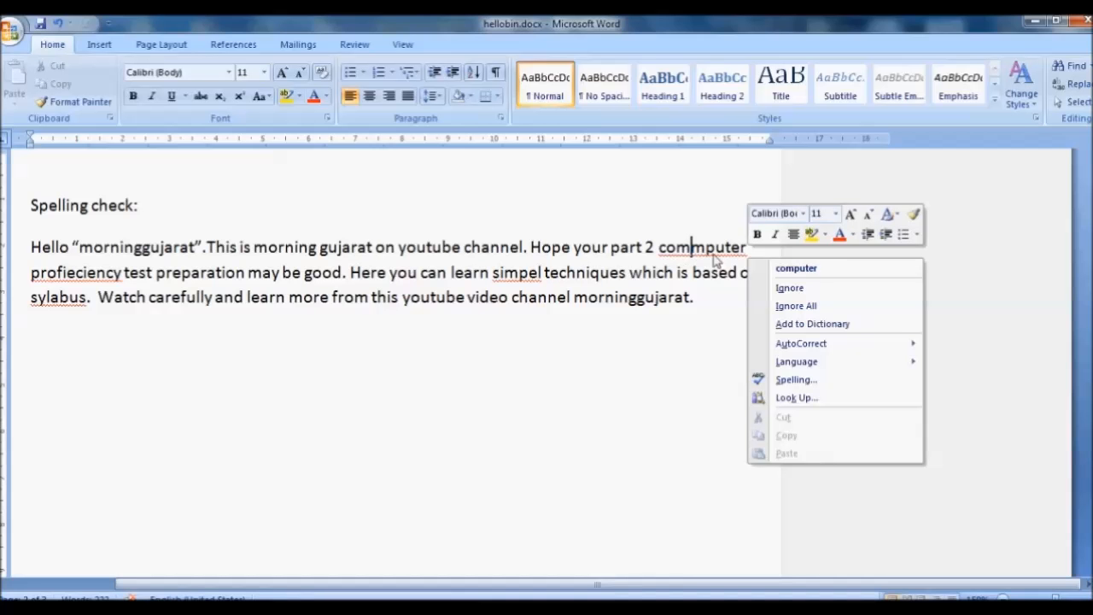
left_click(795, 269)
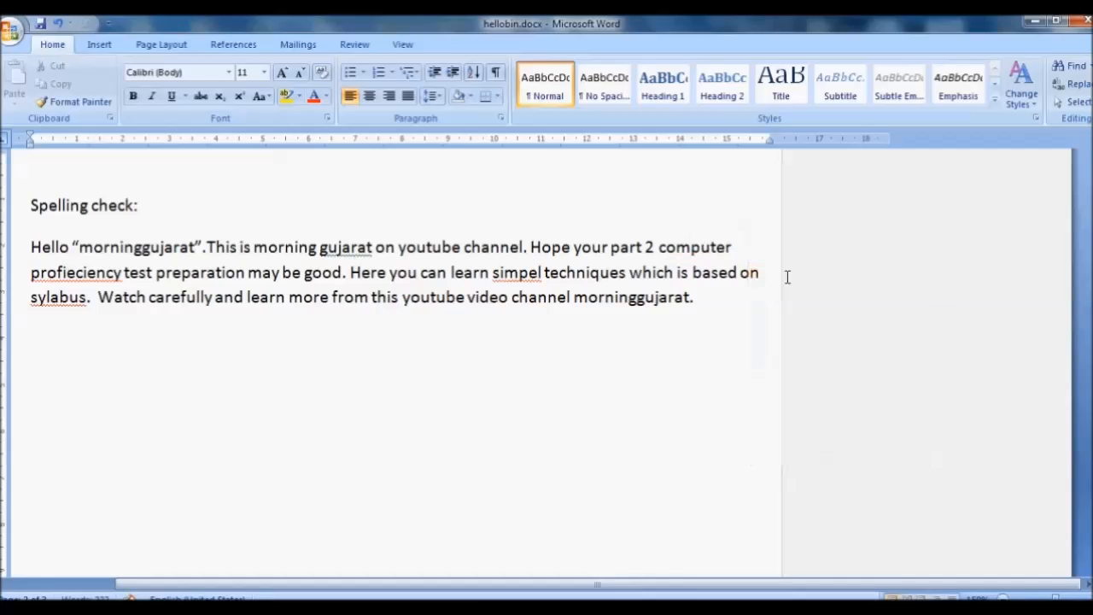
- Replace the misspelled words "profieciency", "sylabus" and "simpel" with the suggestions "proficiency", "syllabus" and "simple"
right_click(73, 274)
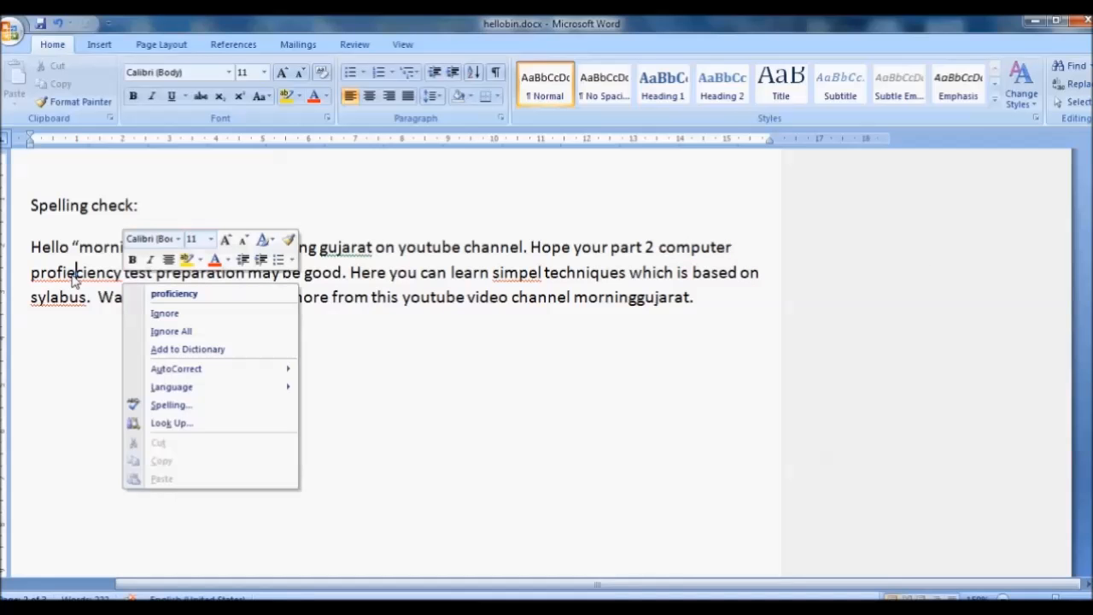
left_click(168, 296)
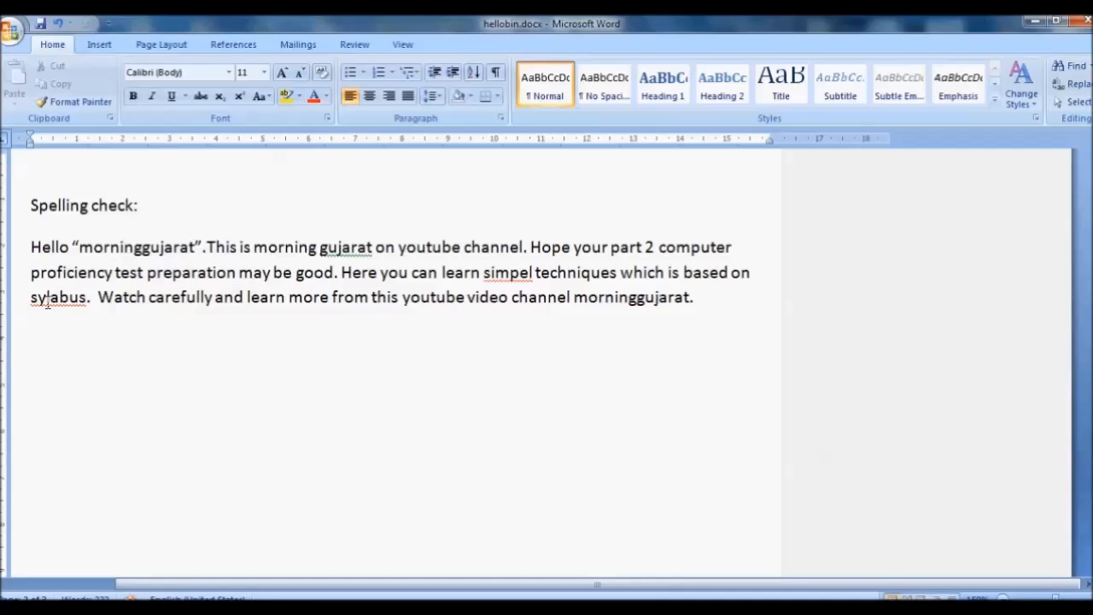
right_click(47, 297)
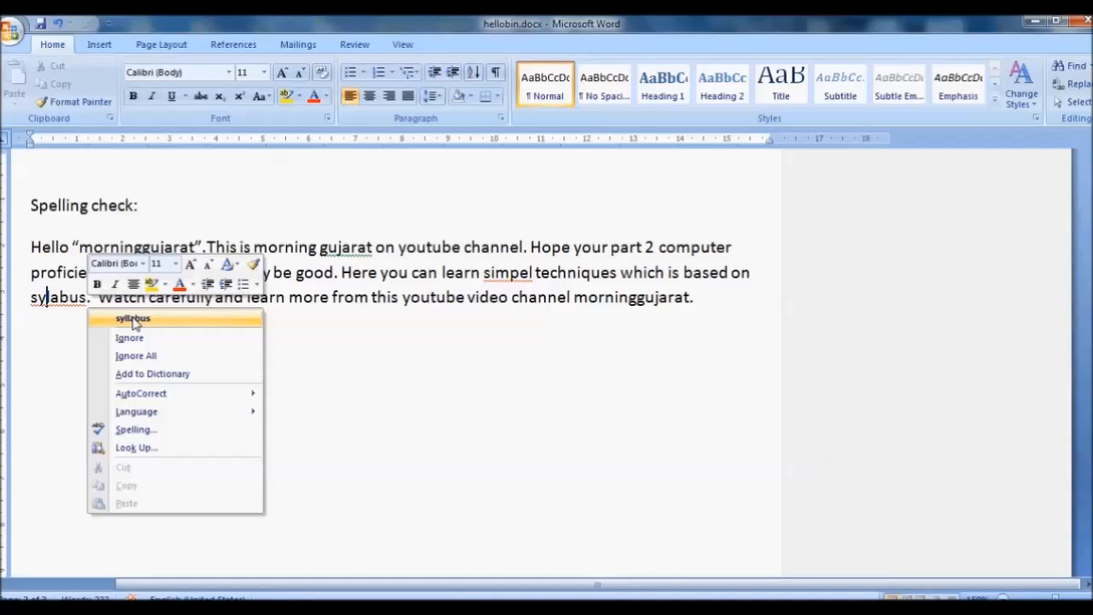
left_click(133, 318)
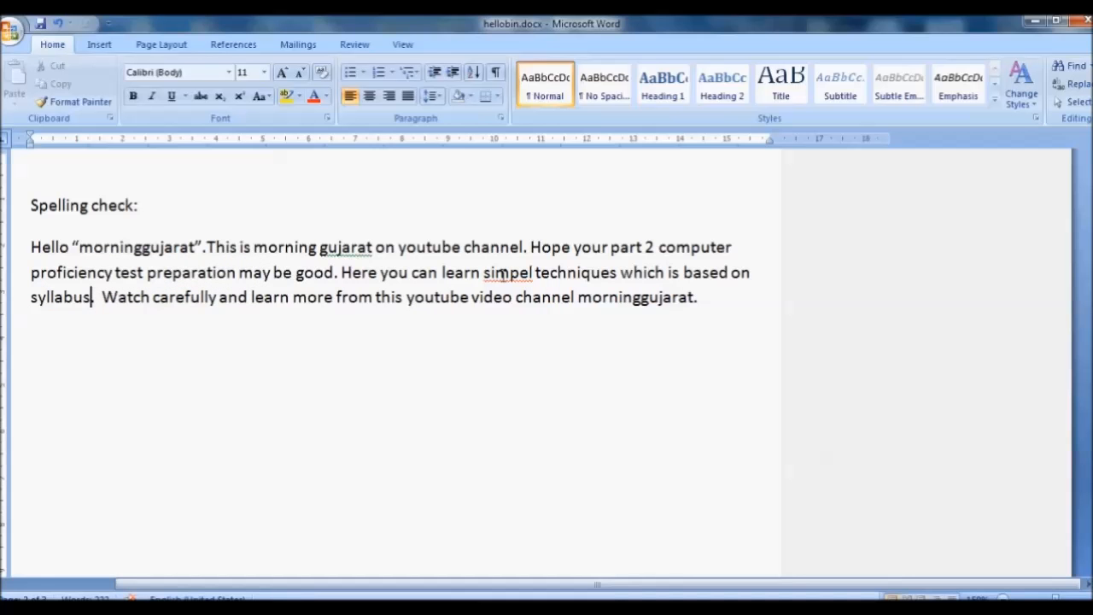
right_click(503, 273)
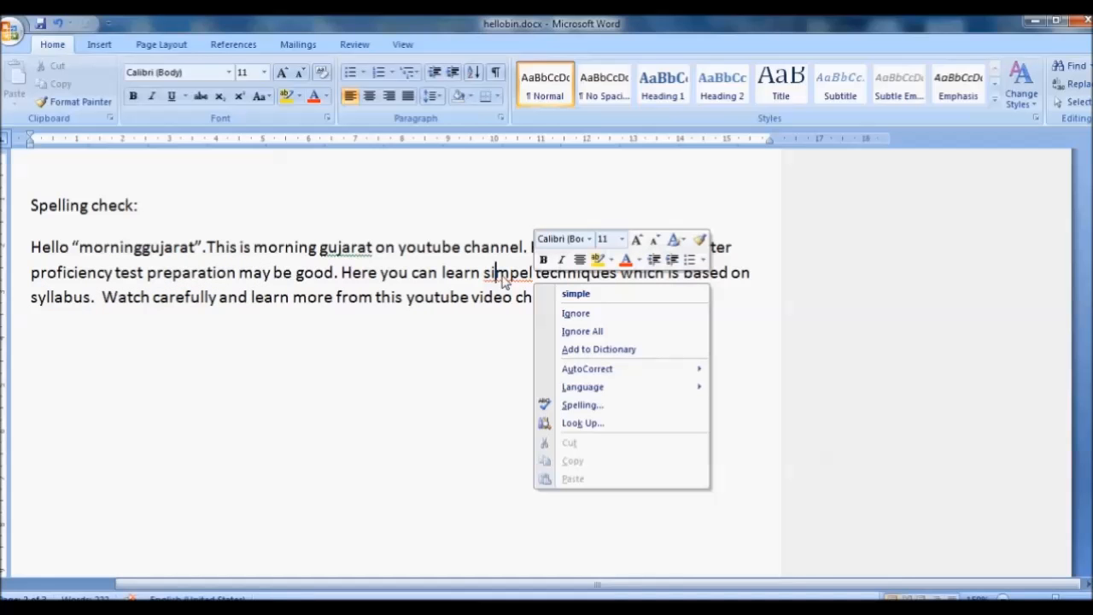
left_click(596, 293)
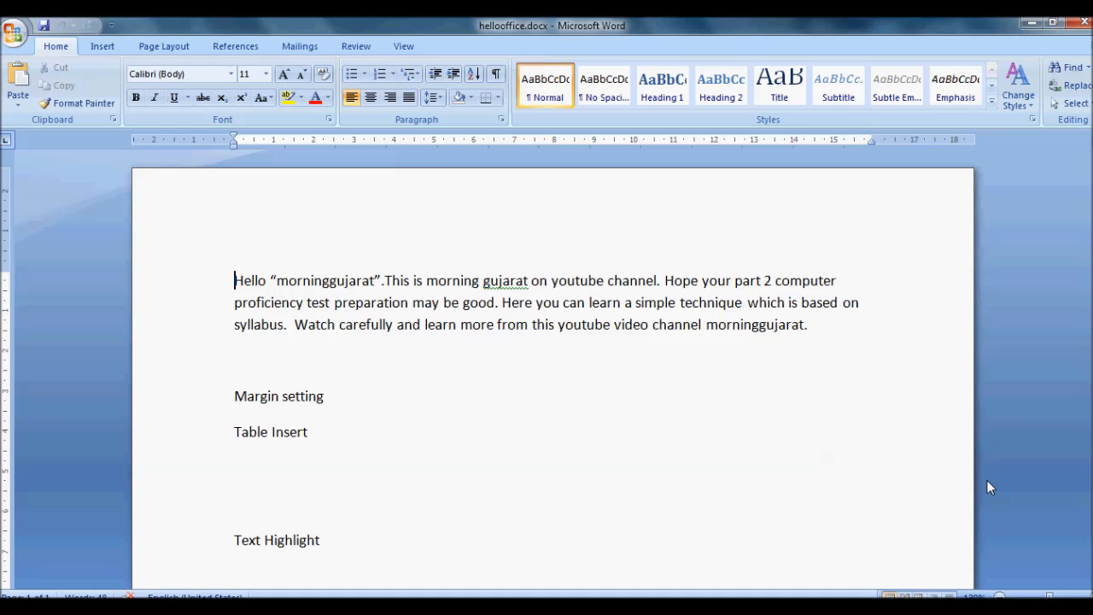
- In hellooffice.docx, select the "Margin setting" line and open the custom margin settings
left_click_drag(813, 339, 207, 281)
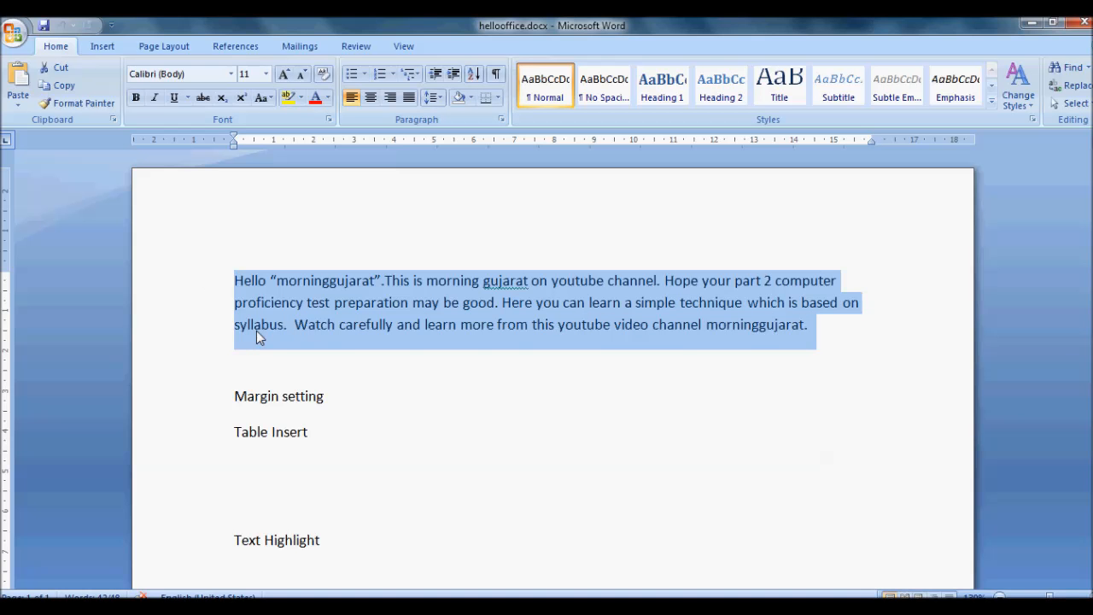
left_click(327, 397)
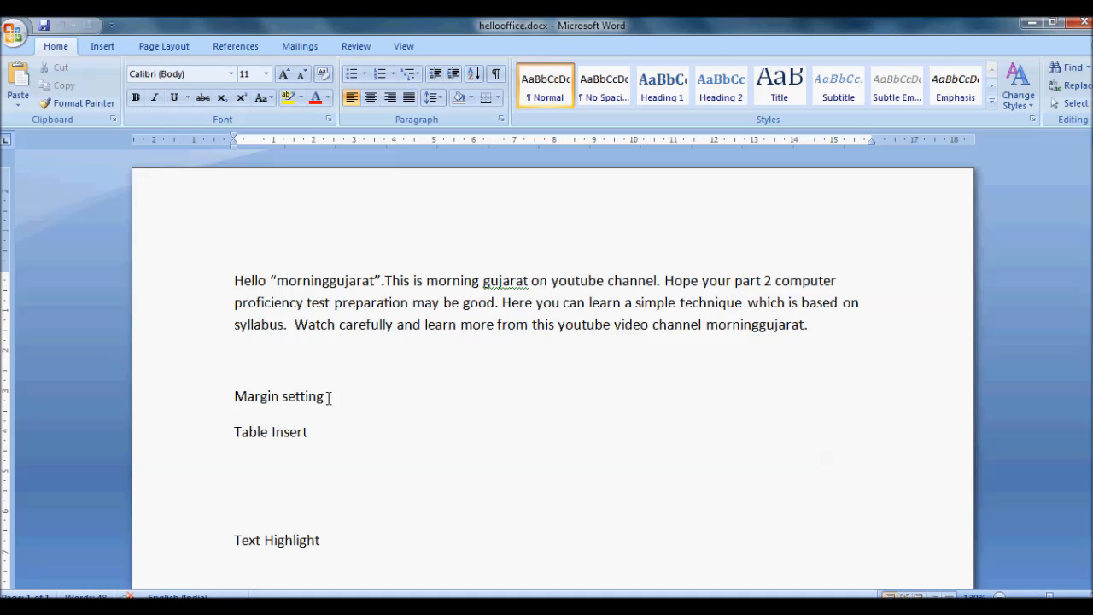
left_click_drag(328, 397, 191, 408)
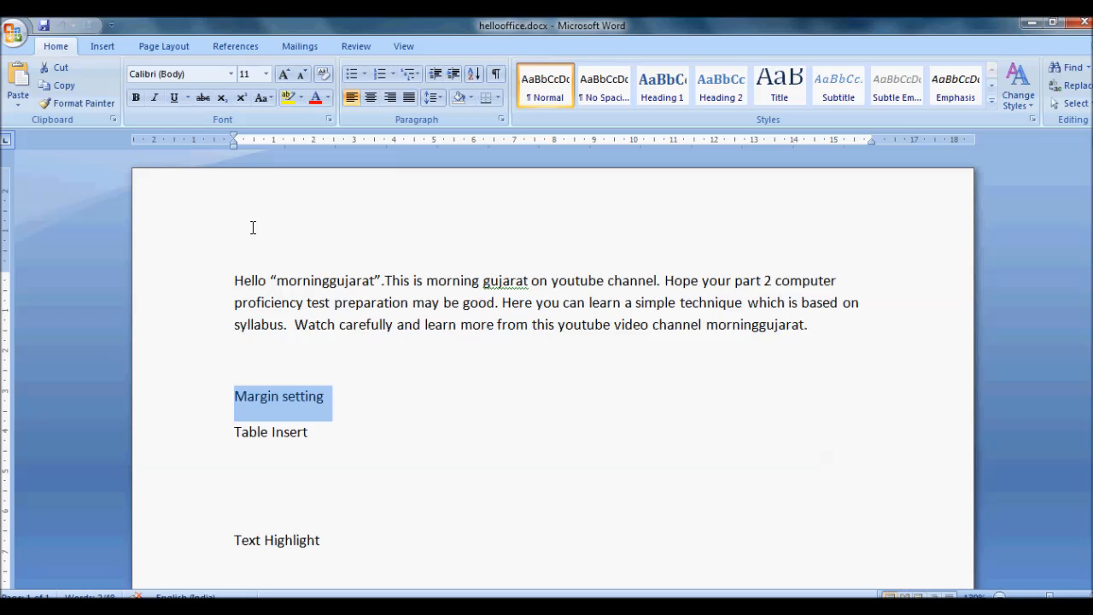
left_click(167, 47)
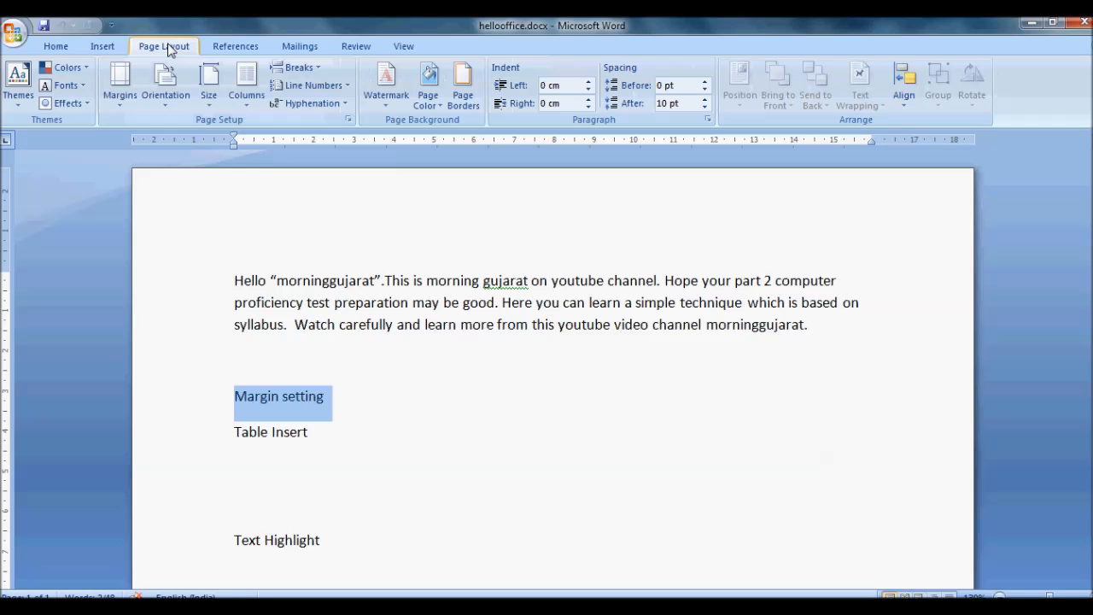
left_click(117, 106)
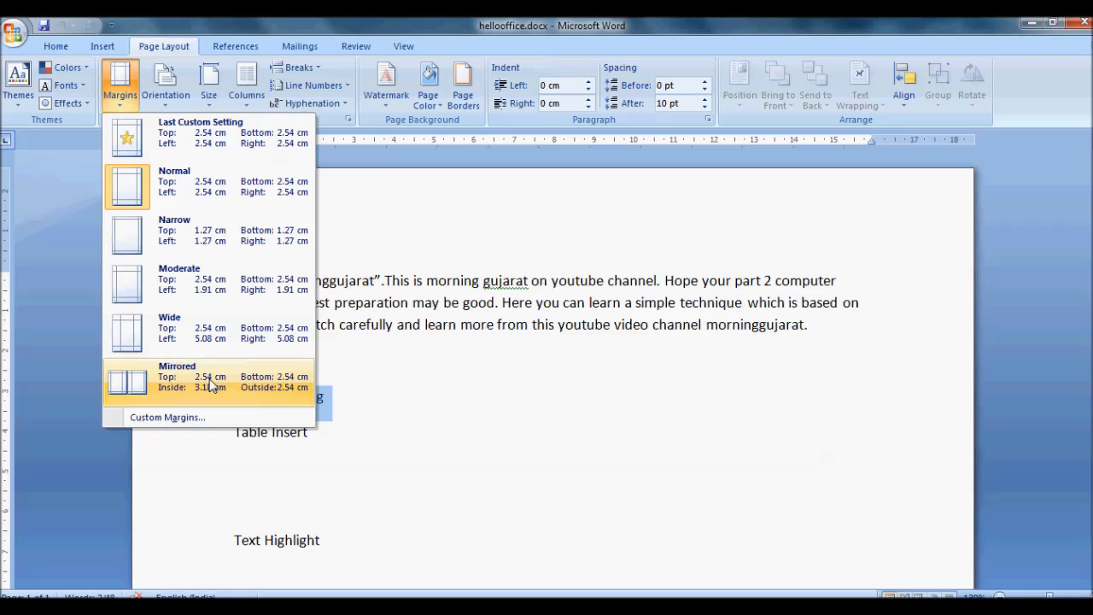
left_click(166, 420)
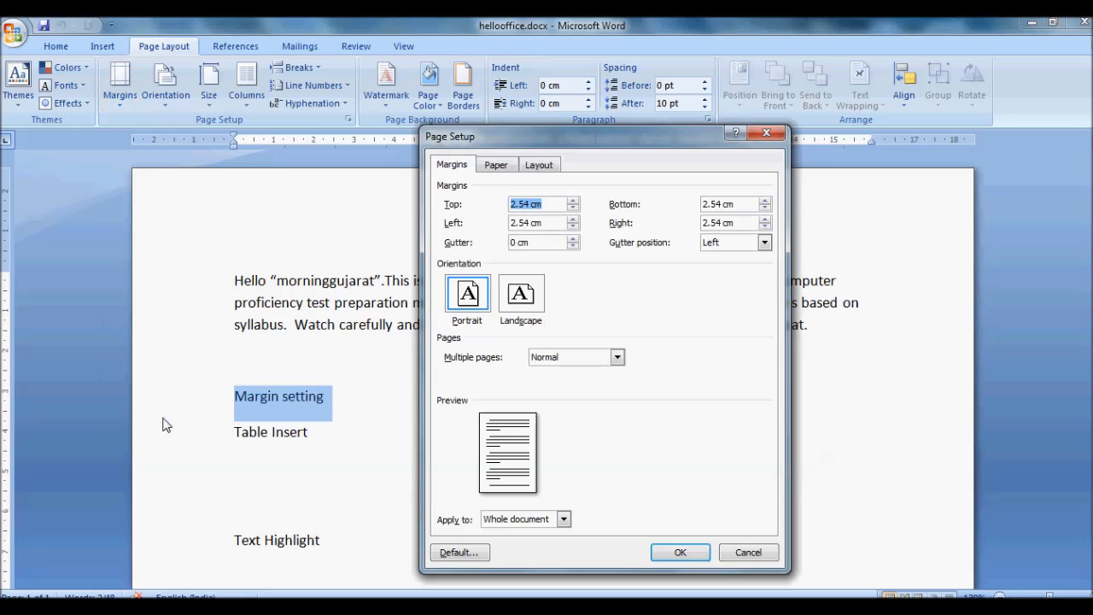
left_click(451, 165)
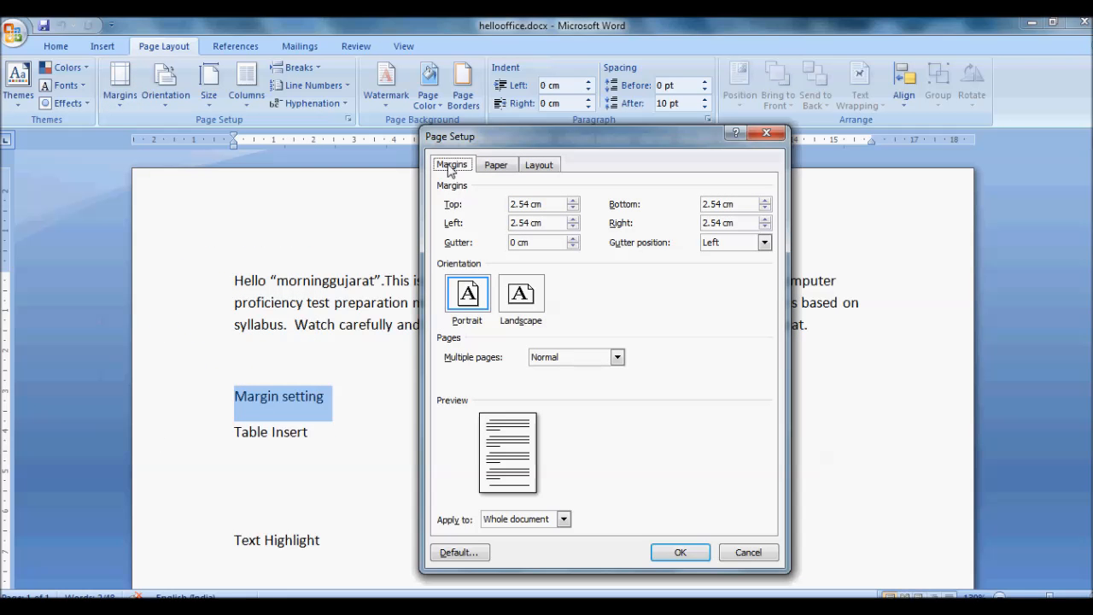
- Set both the top and bottom page margins to 3.5 cm
left_click(536, 204)
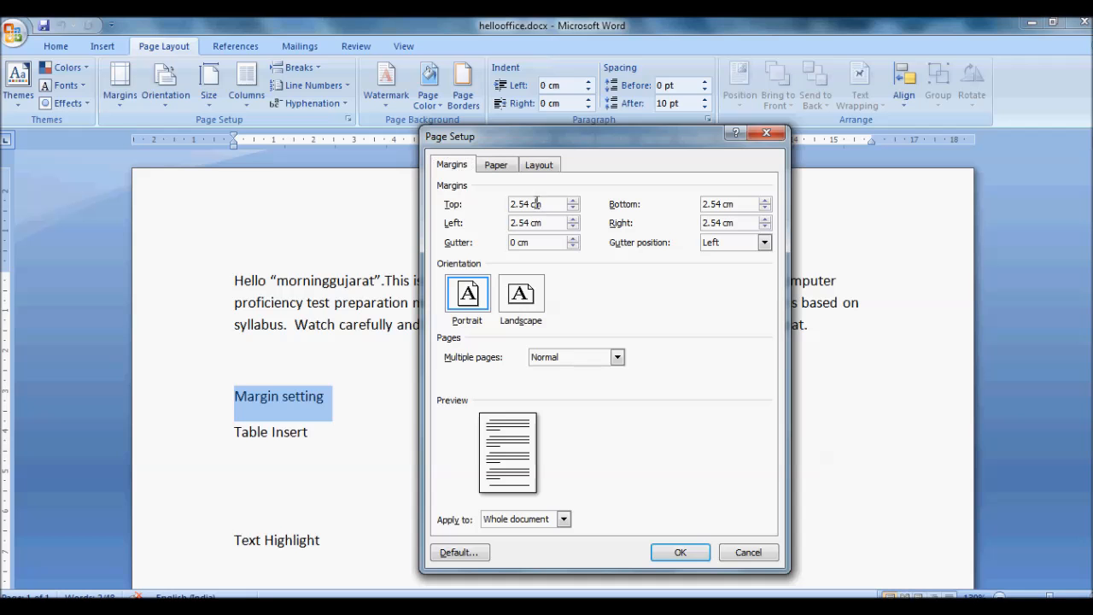
double_click(715, 204)
left_click(537, 222)
double_click(715, 222)
double_click(545, 205)
type("3.5")
key("Tab")
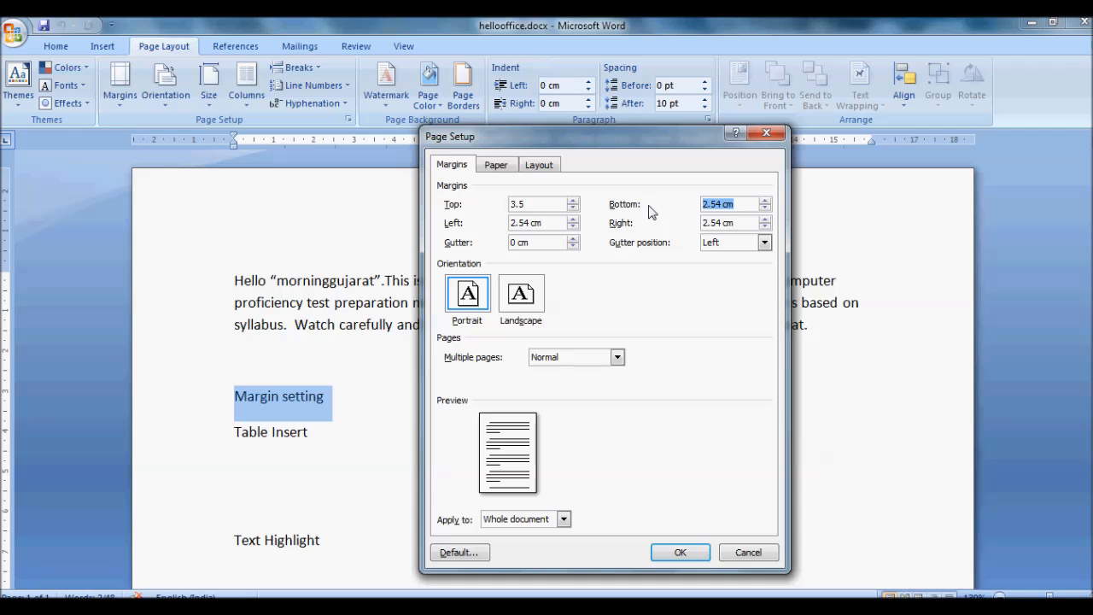
type("3.5")
- Set both the left and right page margins to 3.0 cm and apply the page setup to the whole document
left_click_drag(556, 224, 481, 220)
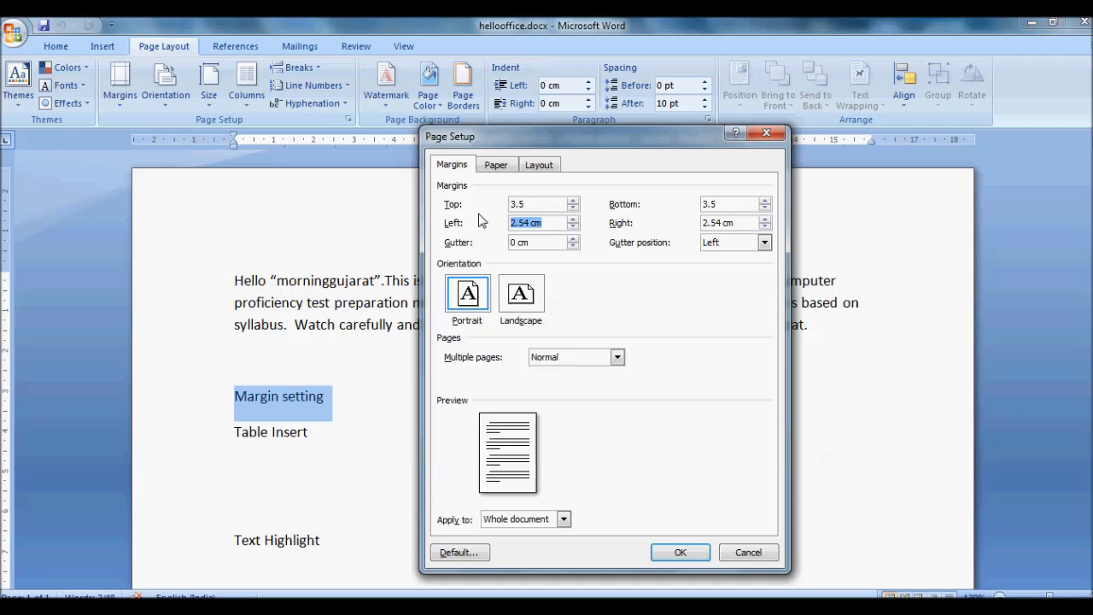
type("3.0")
left_click(740, 224)
left_click_drag(742, 223, 669, 229)
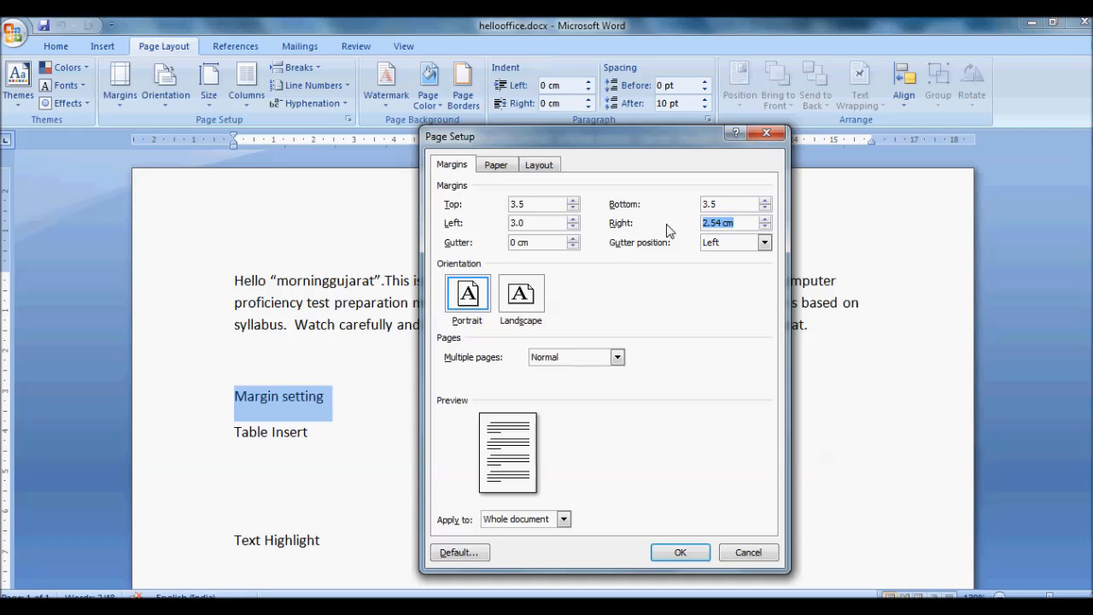
type("3.0")
left_click(678, 552)
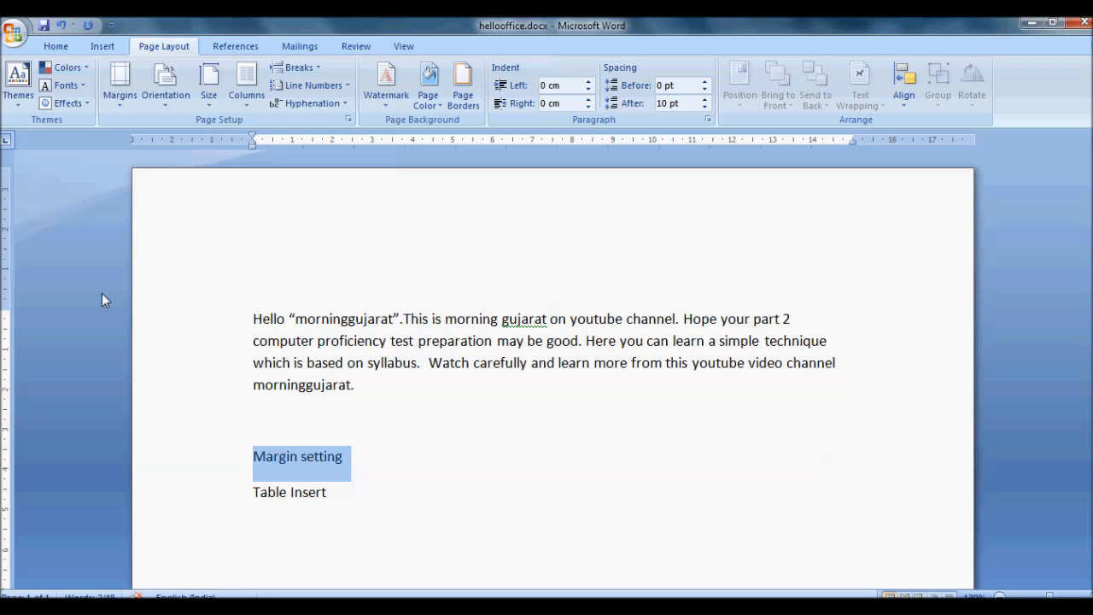
- Insert a 3x3 table on a new line directly below the "Table Insert" line
left_click(333, 496)
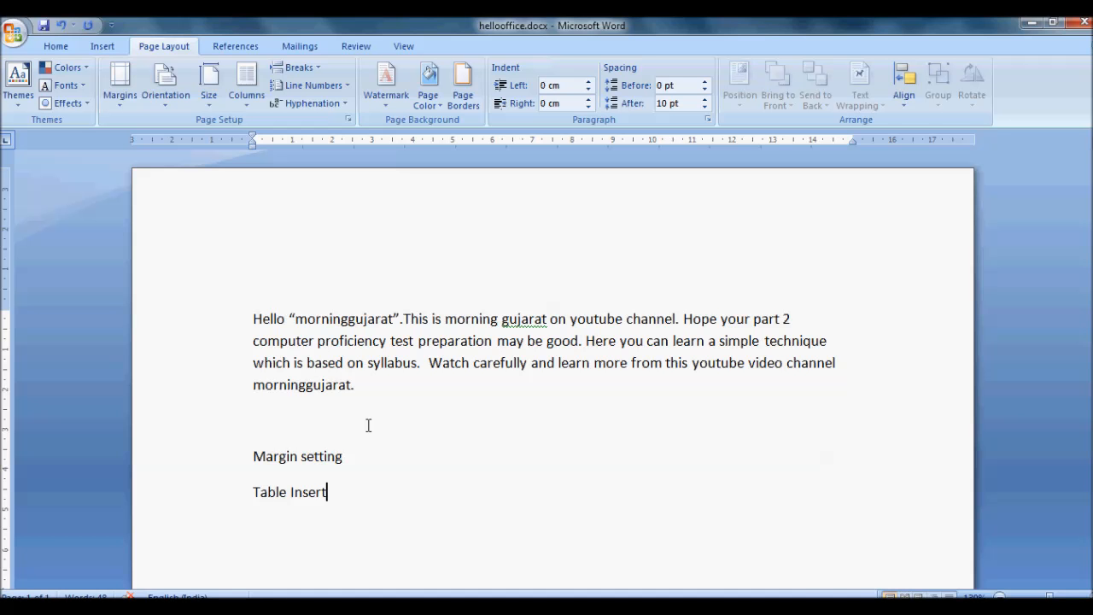
key("Return")
left_click(103, 47)
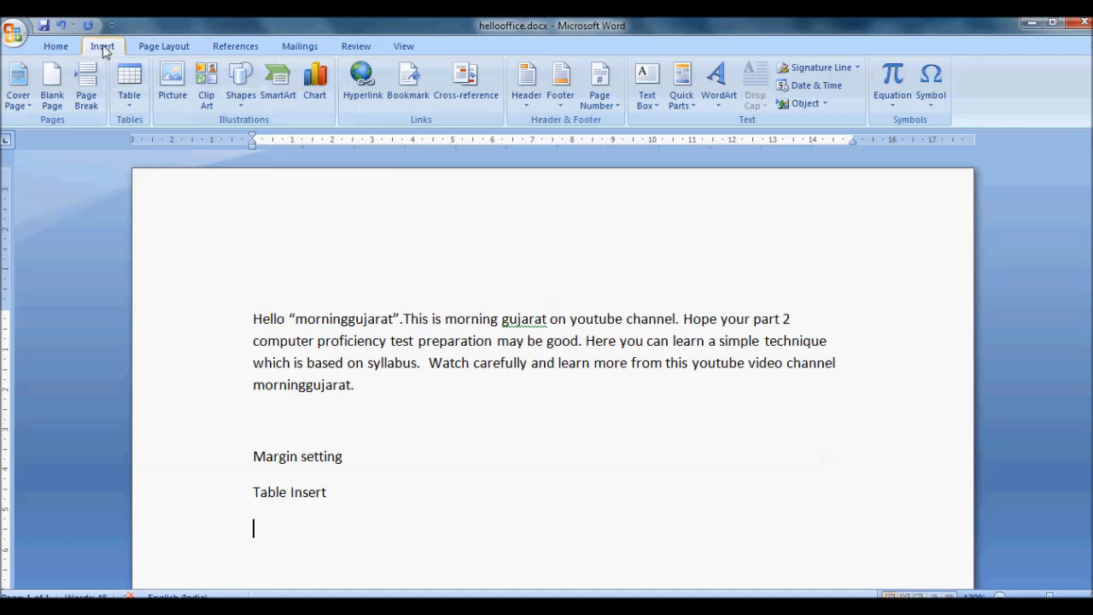
left_click(135, 99)
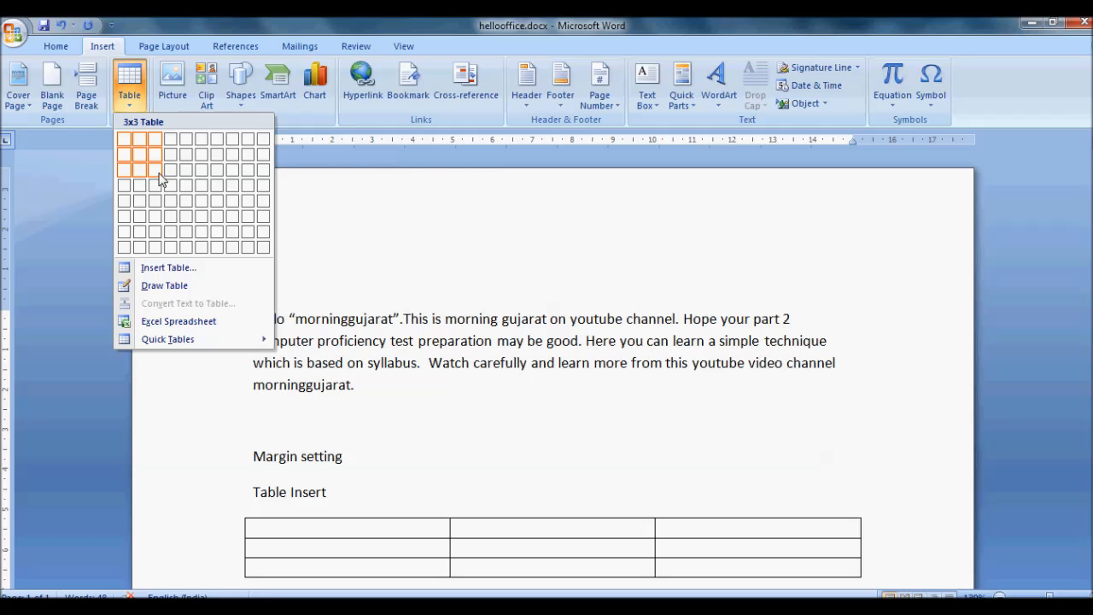
left_click(160, 179)
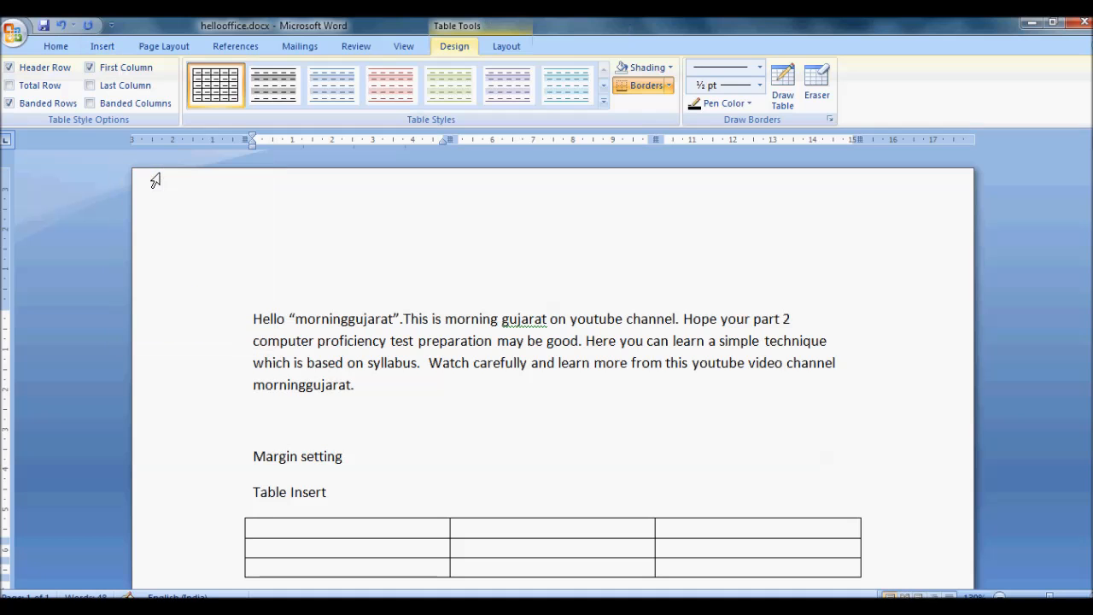
- Add one more empty paragraph below the 3x3 table
scroll(310, 490, "down", 1)
scroll(309, 490, "down", 2)
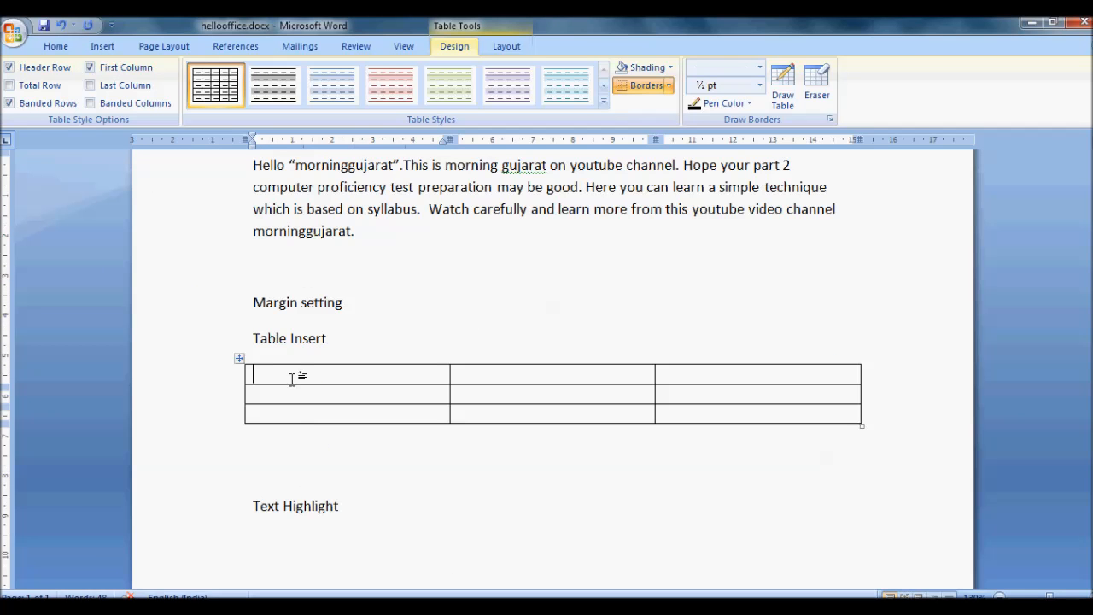
left_click(260, 449)
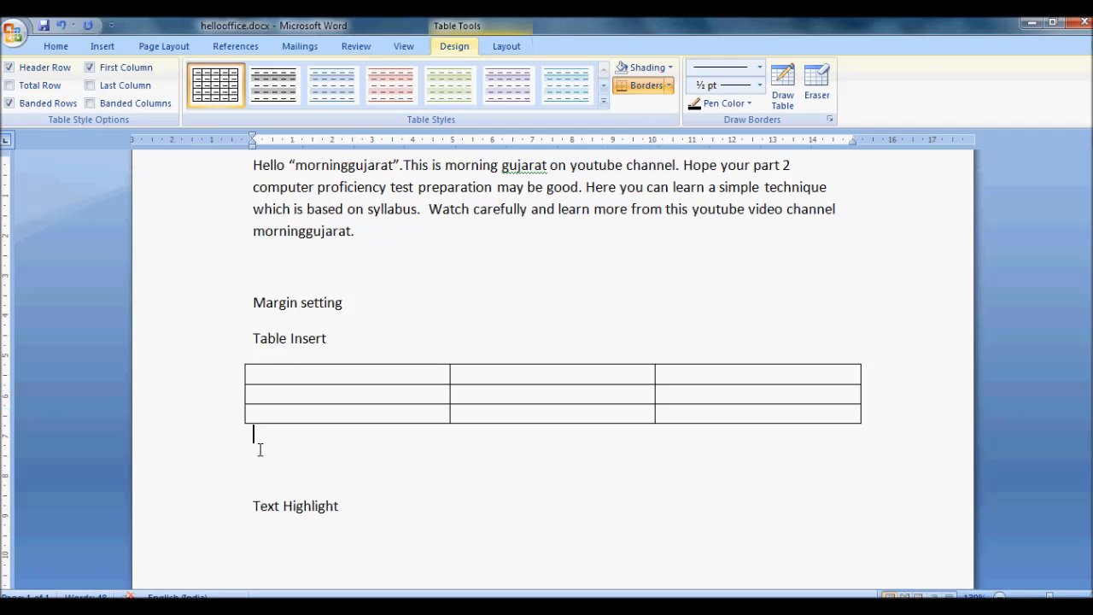
key("Return")
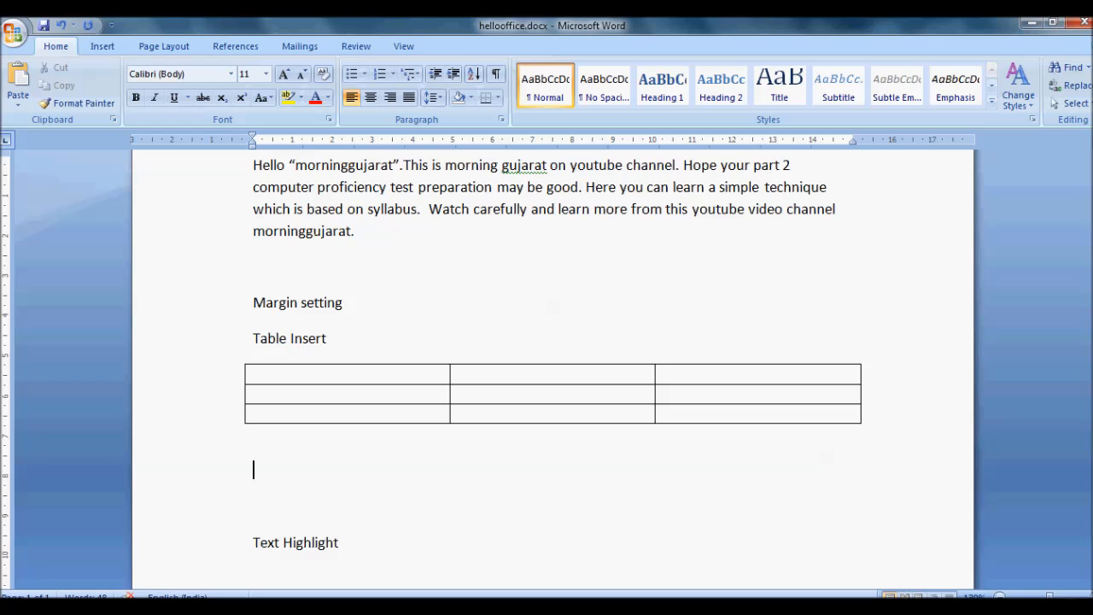
key("BackSpace")
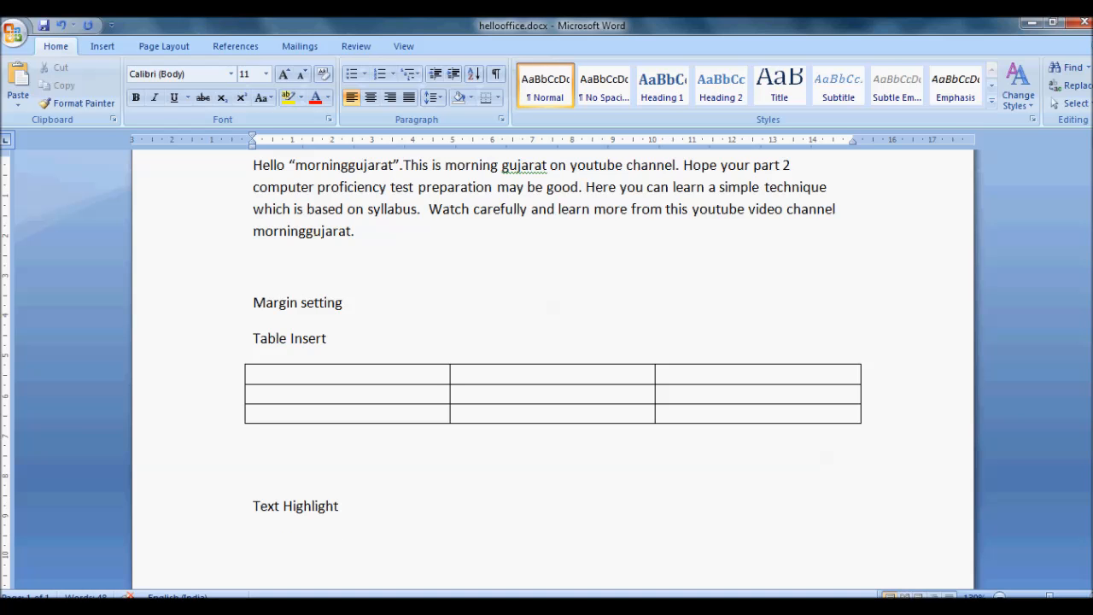
key("Return")
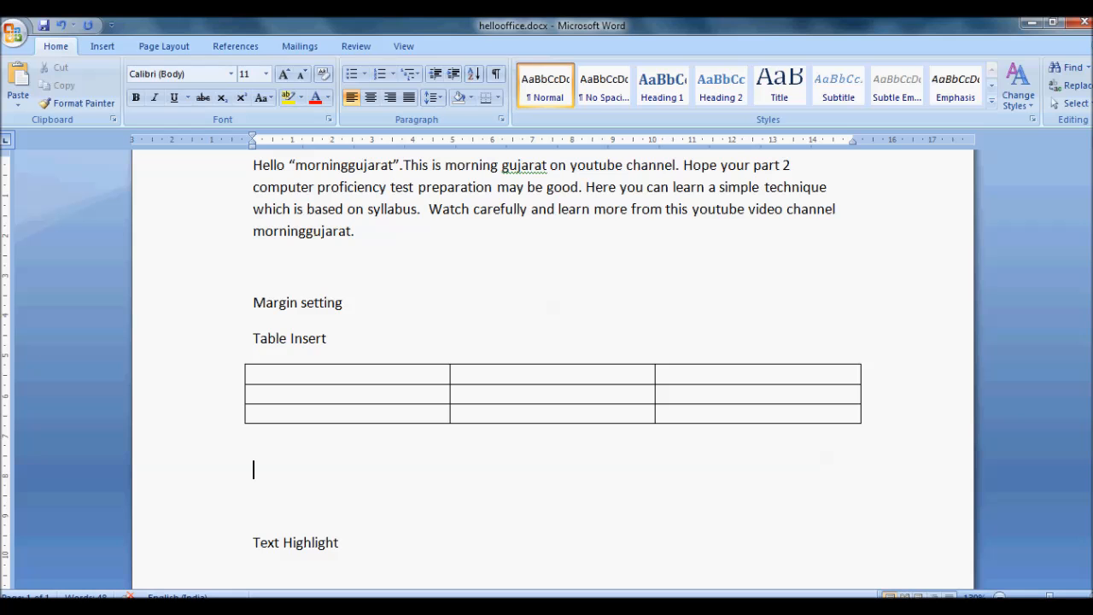
- Insert a second table with 10 columns and 10 rows in the empty paragraph below the 3x3 table
left_click(103, 47)
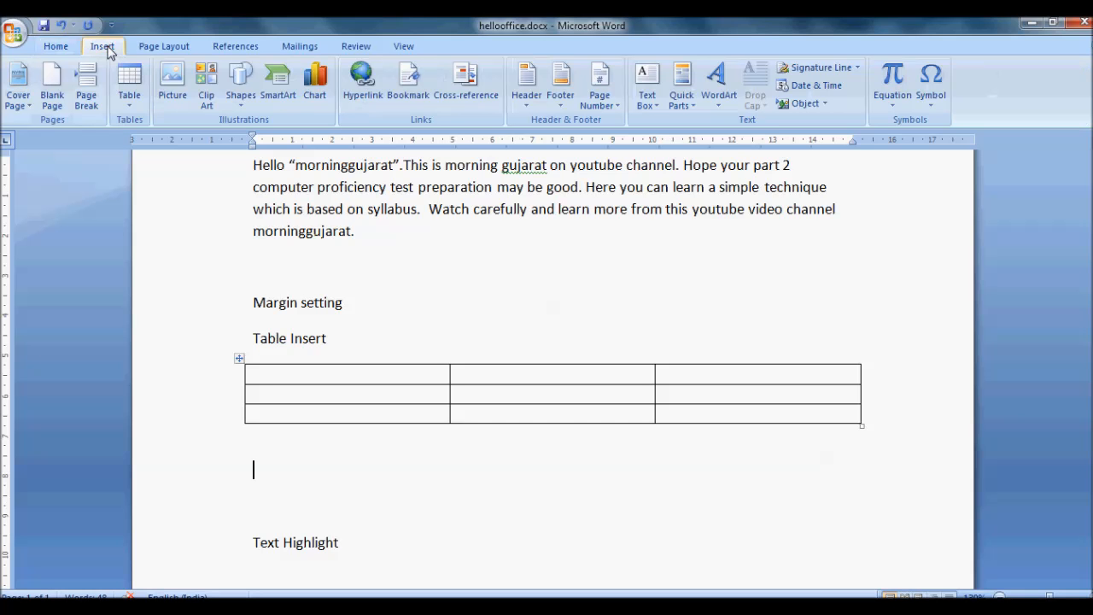
left_click(133, 106)
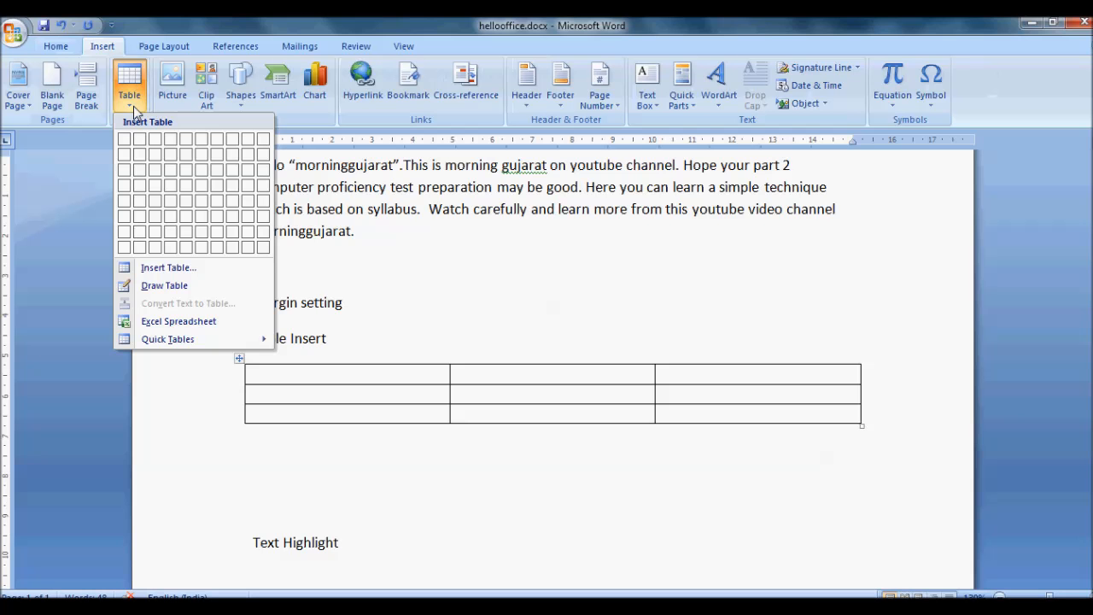
left_click(189, 268)
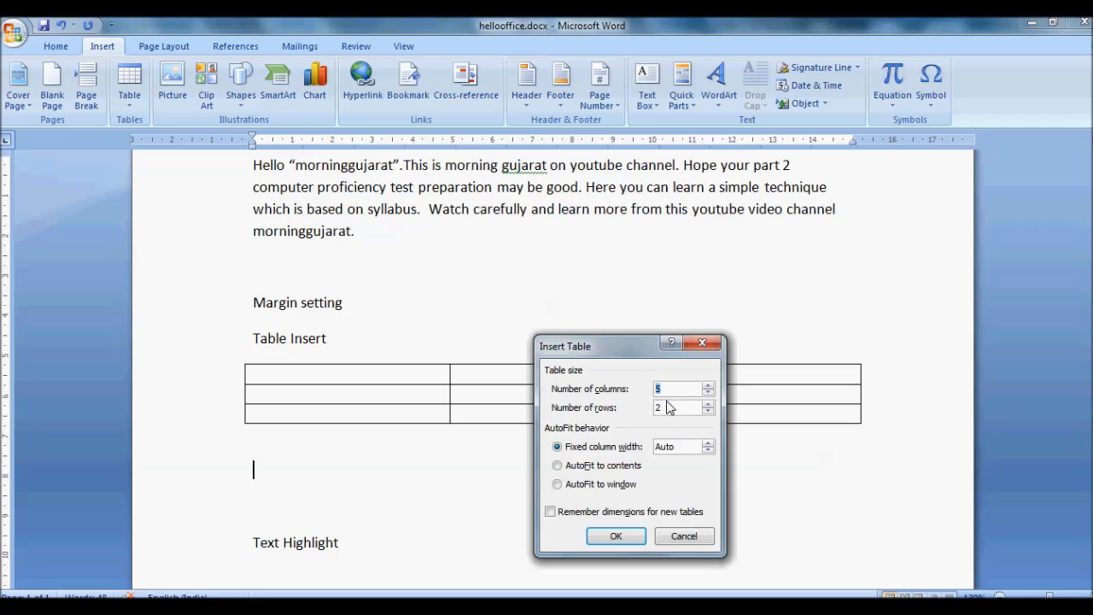
type("10")
key("Tab")
type("10")
left_click(615, 536)
- Merge the first three cells in the top row of the 10-column table into one cell
scroll(488, 420, "down", 3)
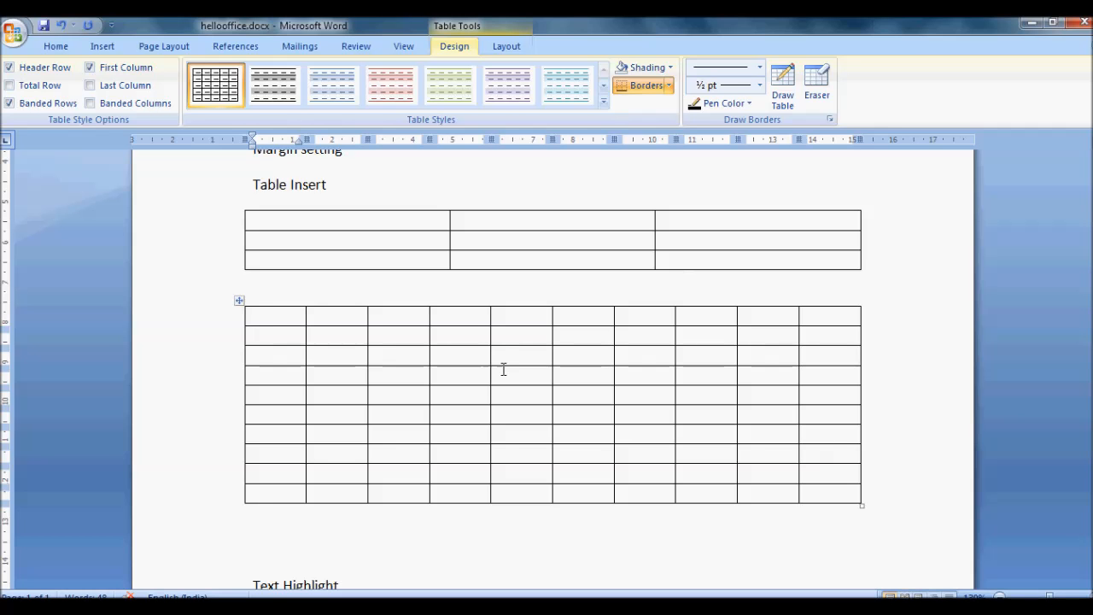
left_click_drag(274, 319, 390, 315)
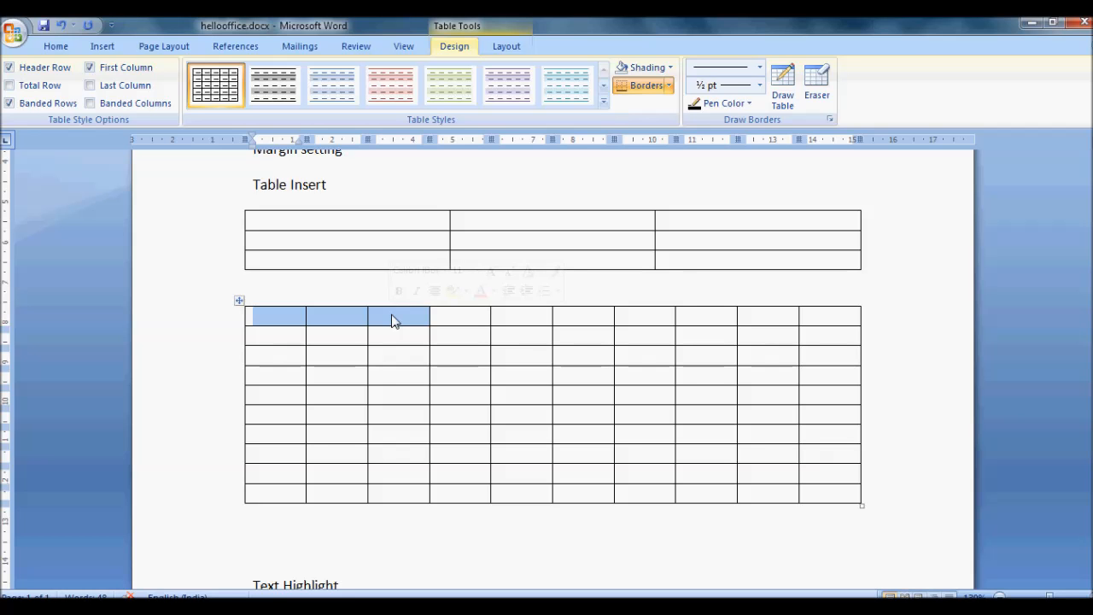
left_click(384, 323)
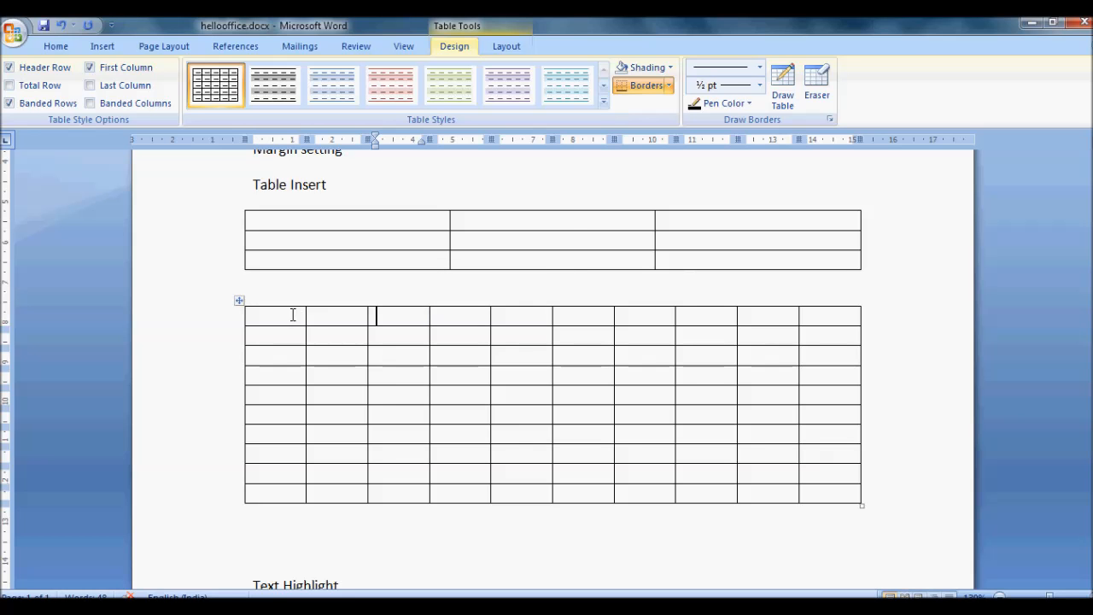
left_click_drag(293, 313, 383, 313)
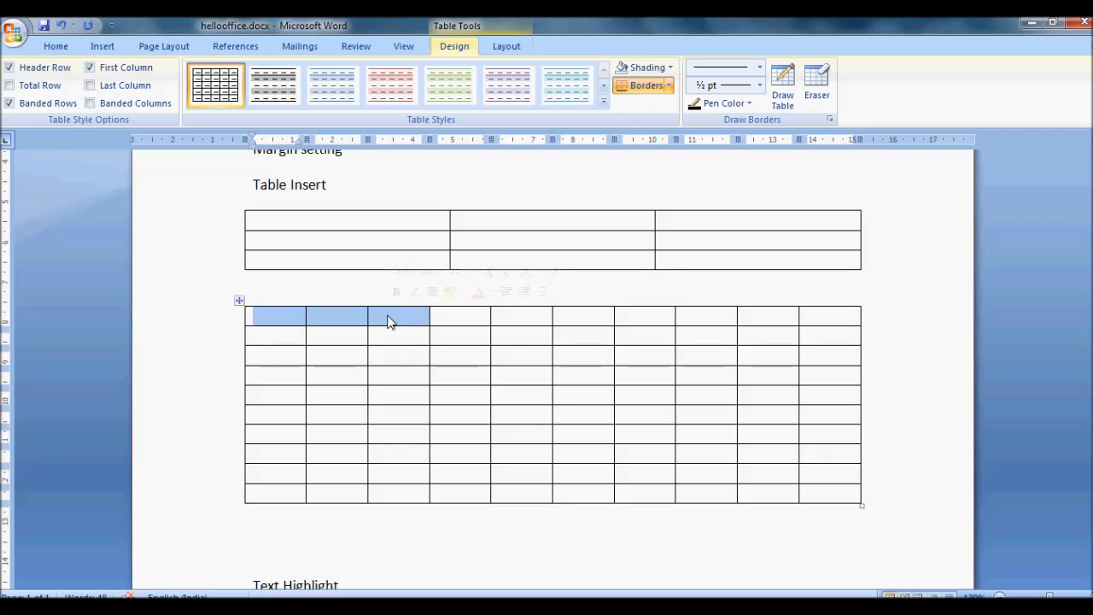
right_click(389, 321)
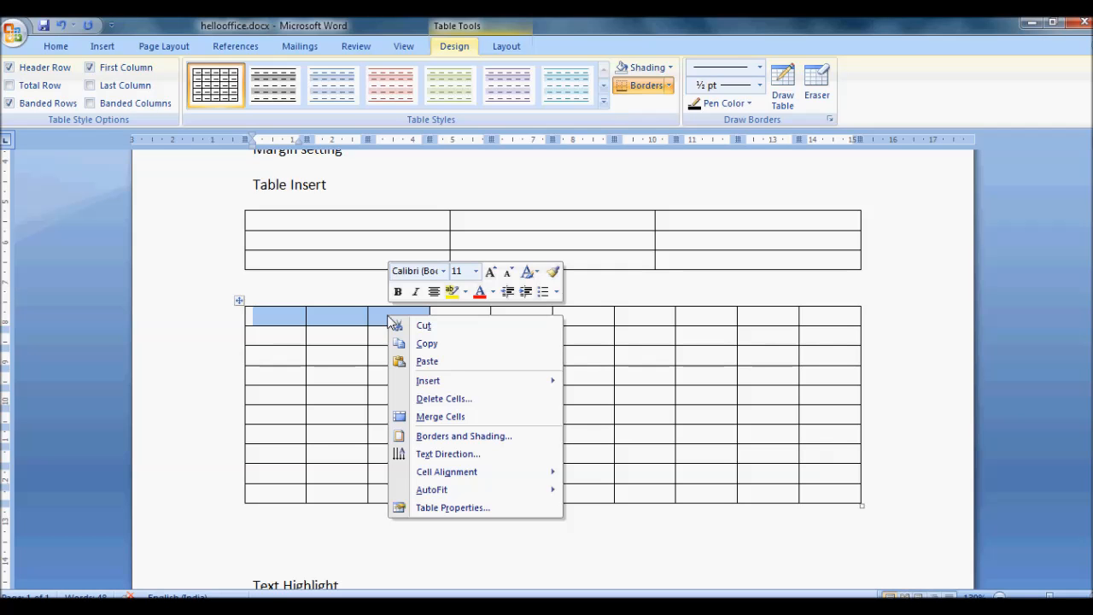
left_click(451, 421)
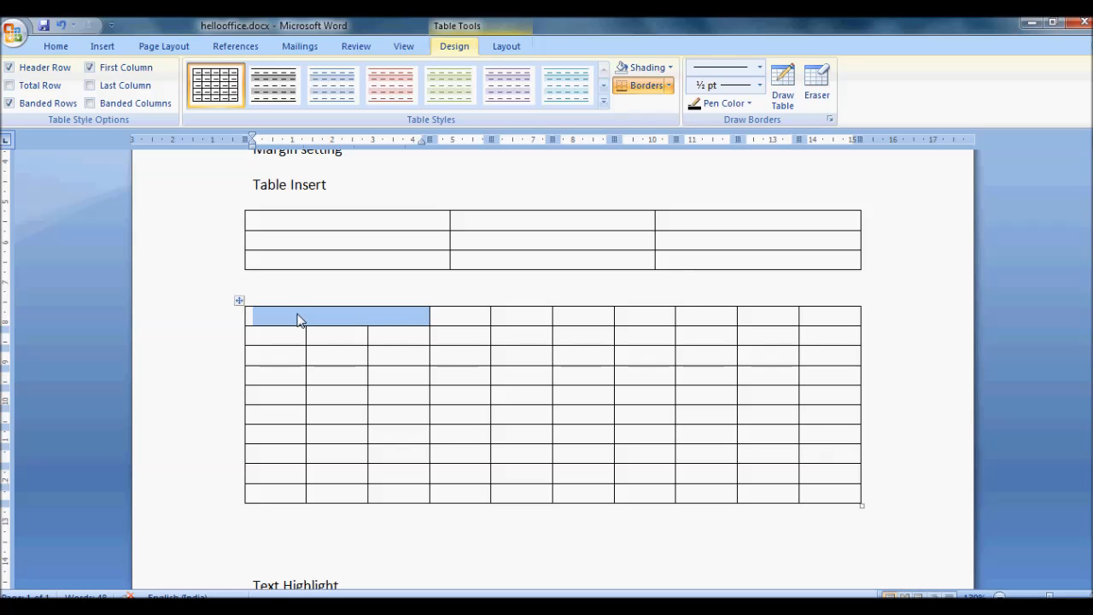
left_click(297, 315)
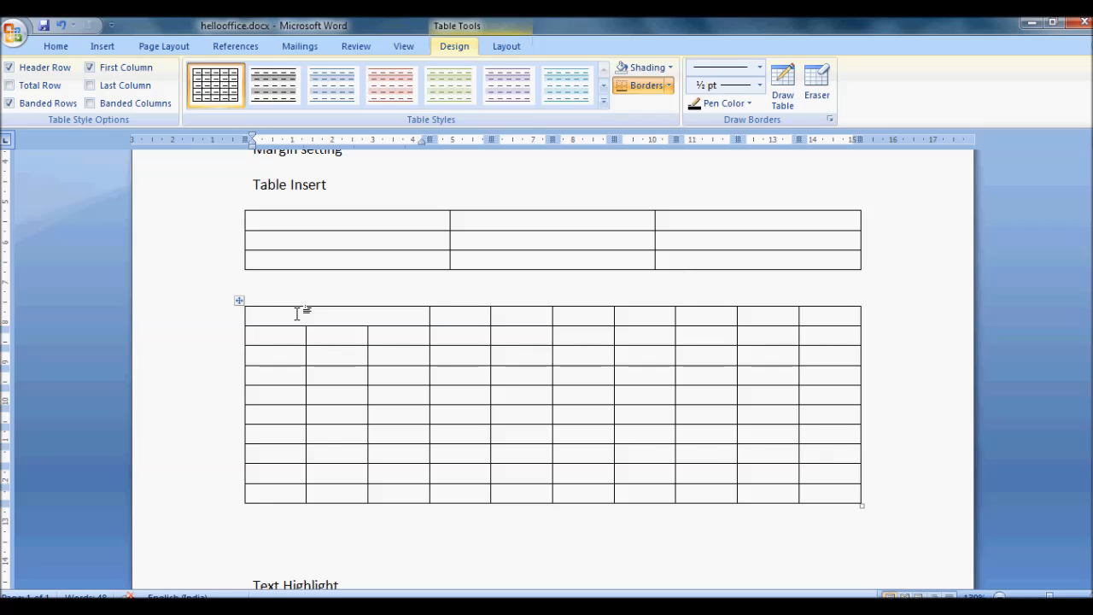
- Split the top-row cell immediately after the merged cell into 2 columns and 1 row
left_click(455, 319)
right_click(457, 318)
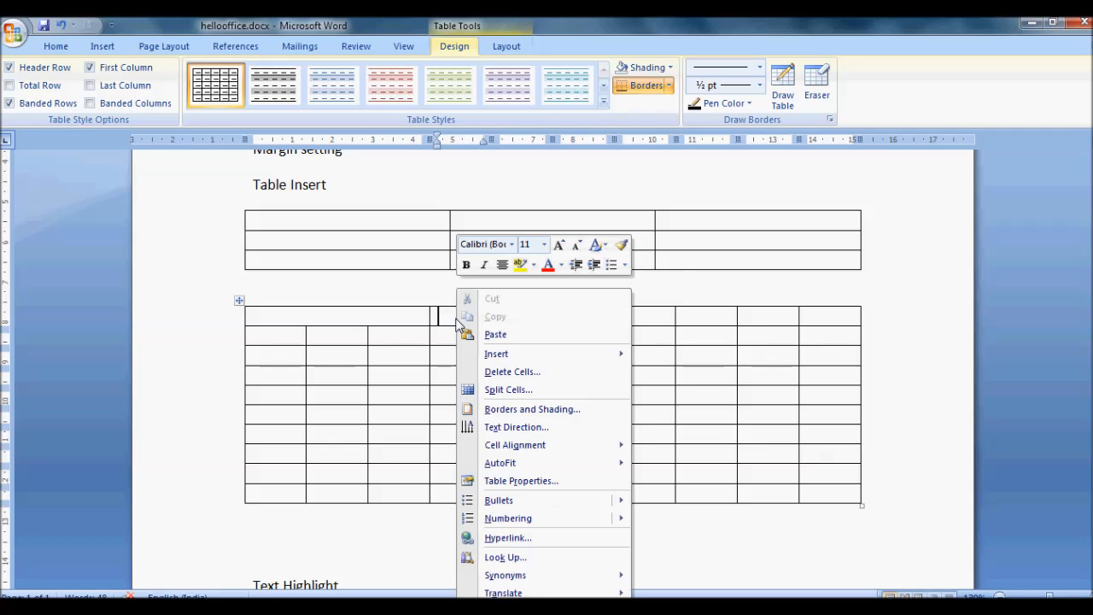
left_click(509, 392)
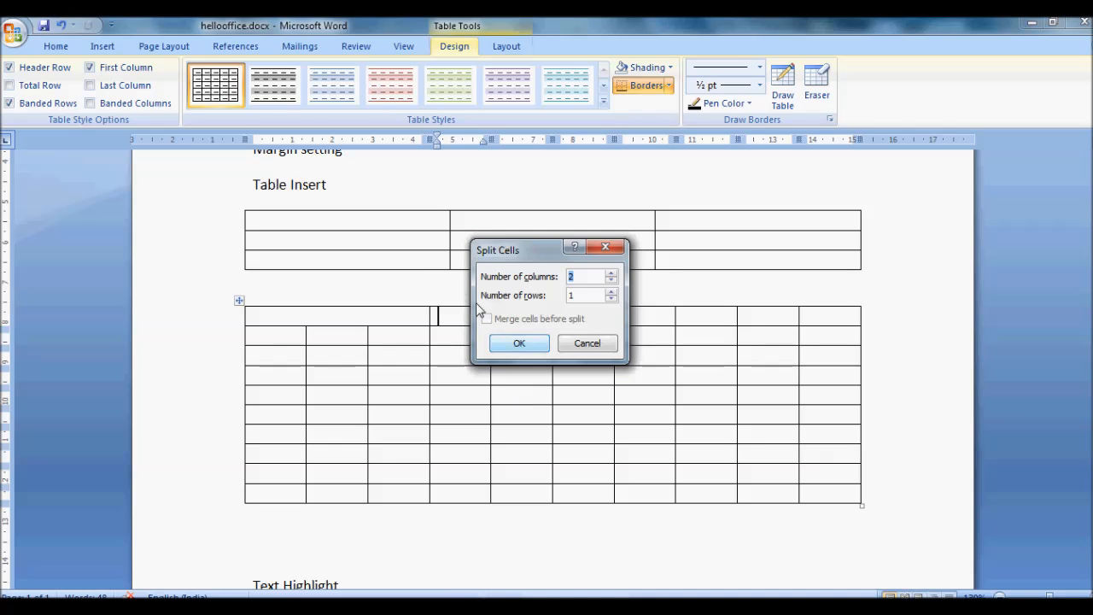
left_click(578, 276)
left_click(579, 295)
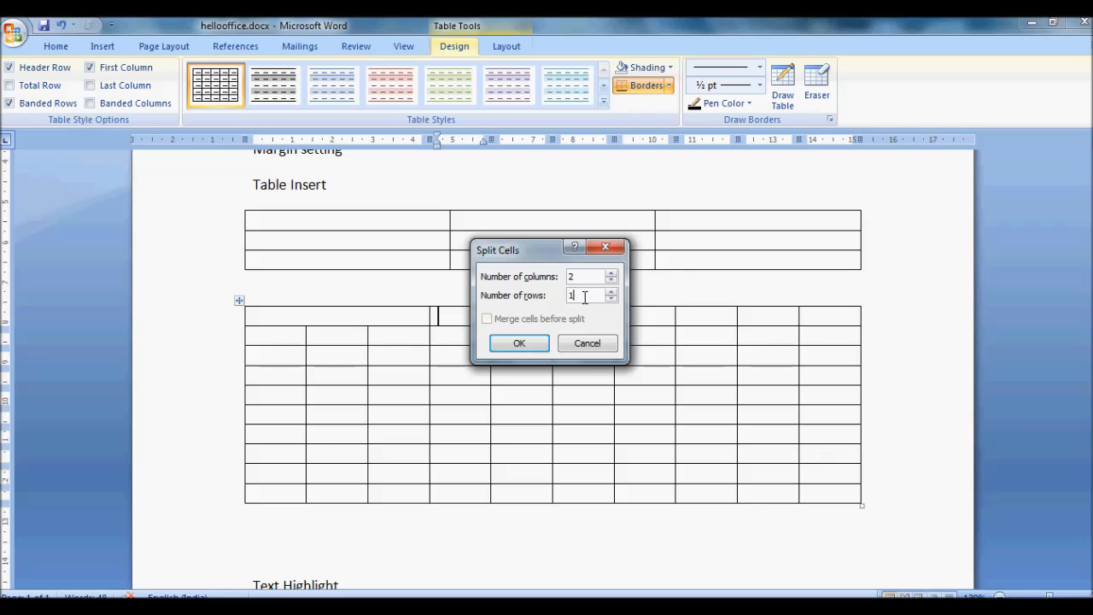
left_click(522, 343)
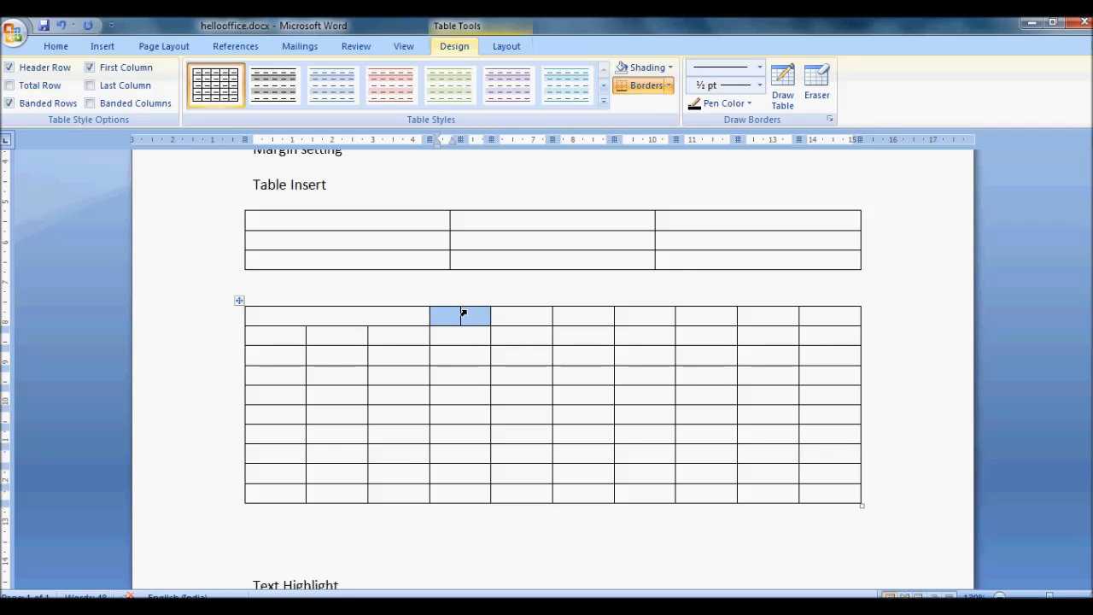
left_click(501, 317)
- Highlight the "Text Highlight" line below the tables in Bright Green
scroll(452, 368, "down", 4)
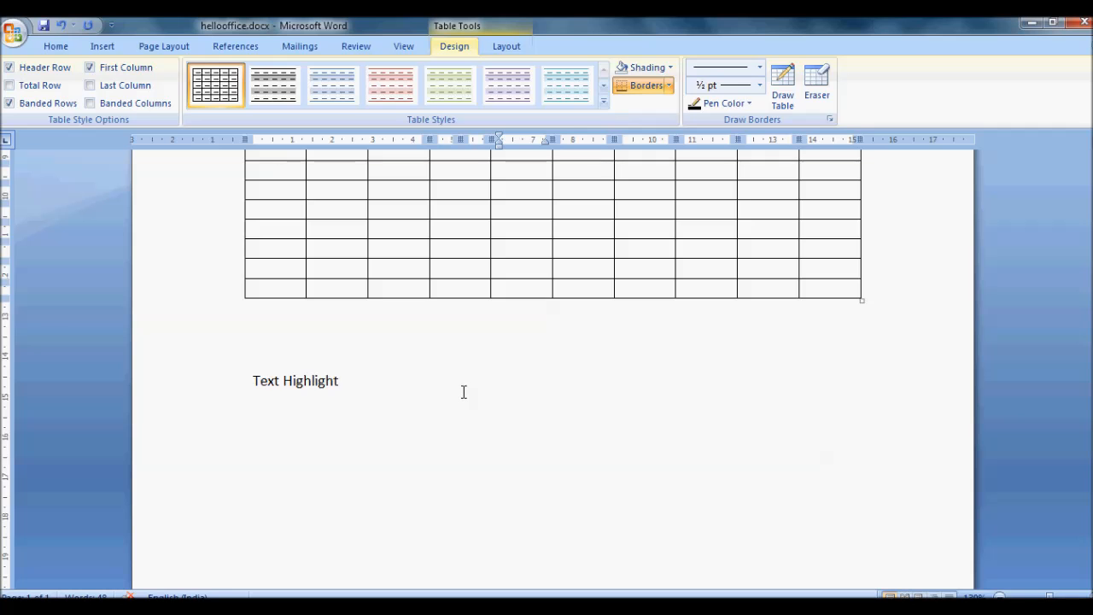
scroll(463, 392, "down", 2)
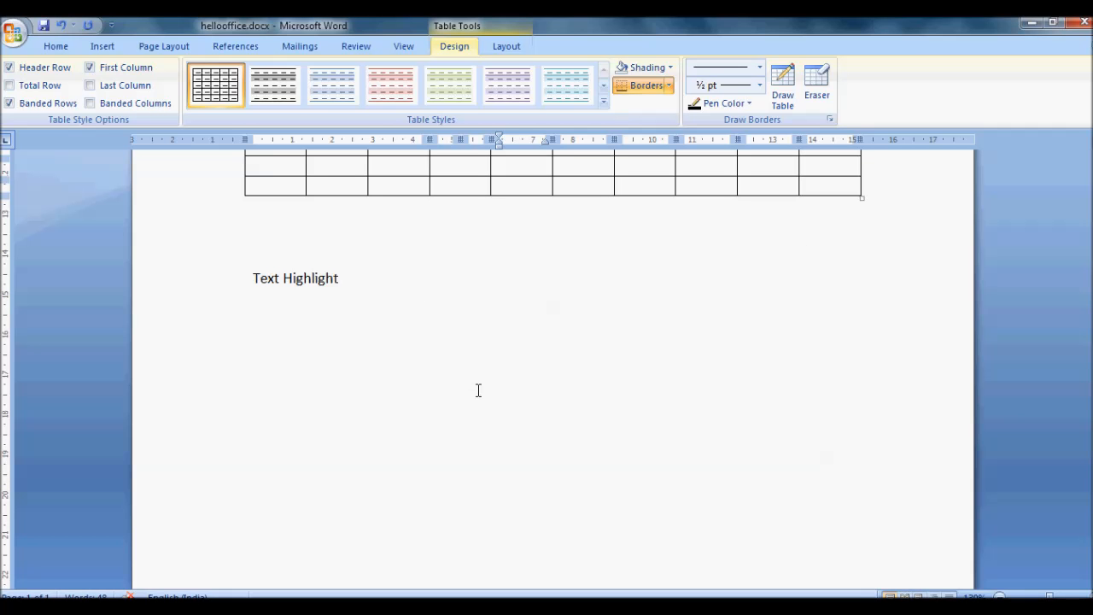
left_click(355, 281)
left_click_drag(345, 279, 252, 276)
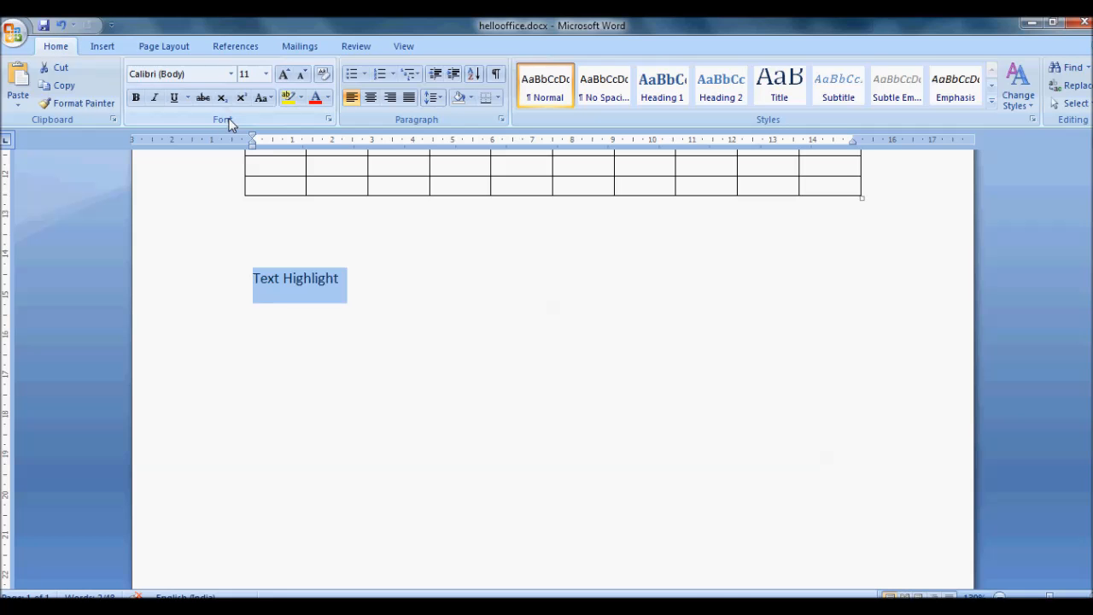
left_click(304, 103)
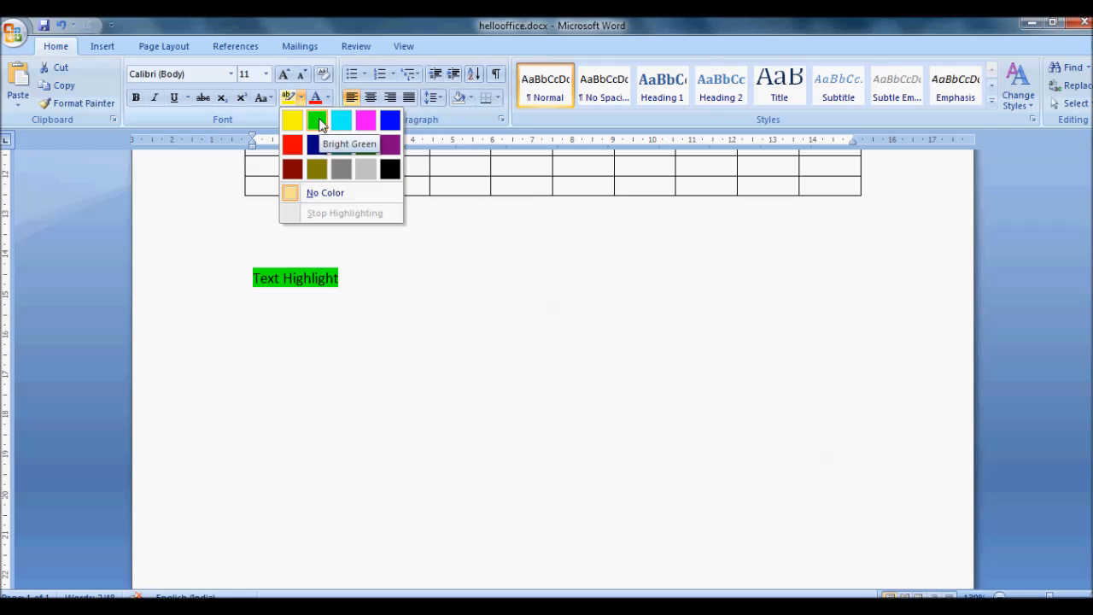
left_click(319, 124)
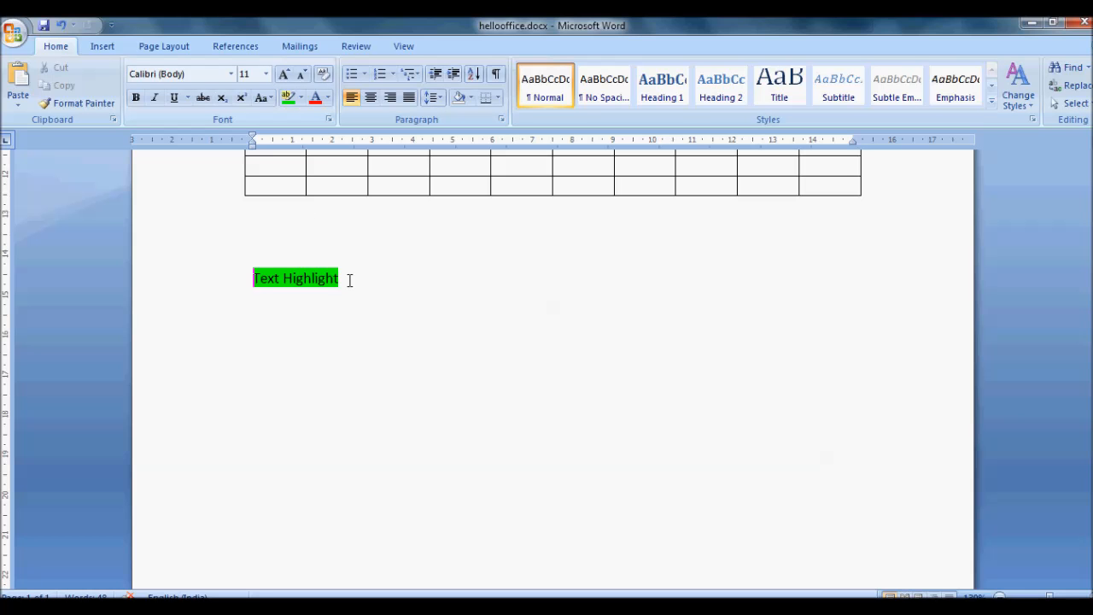
left_click_drag(349, 280, 248, 281)
left_click(389, 300)
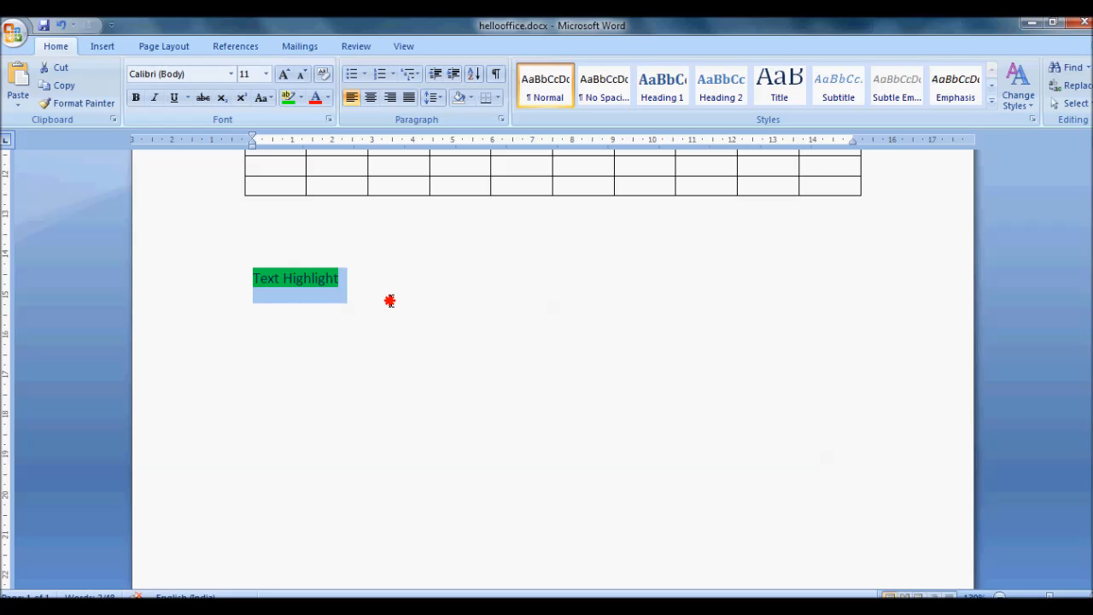